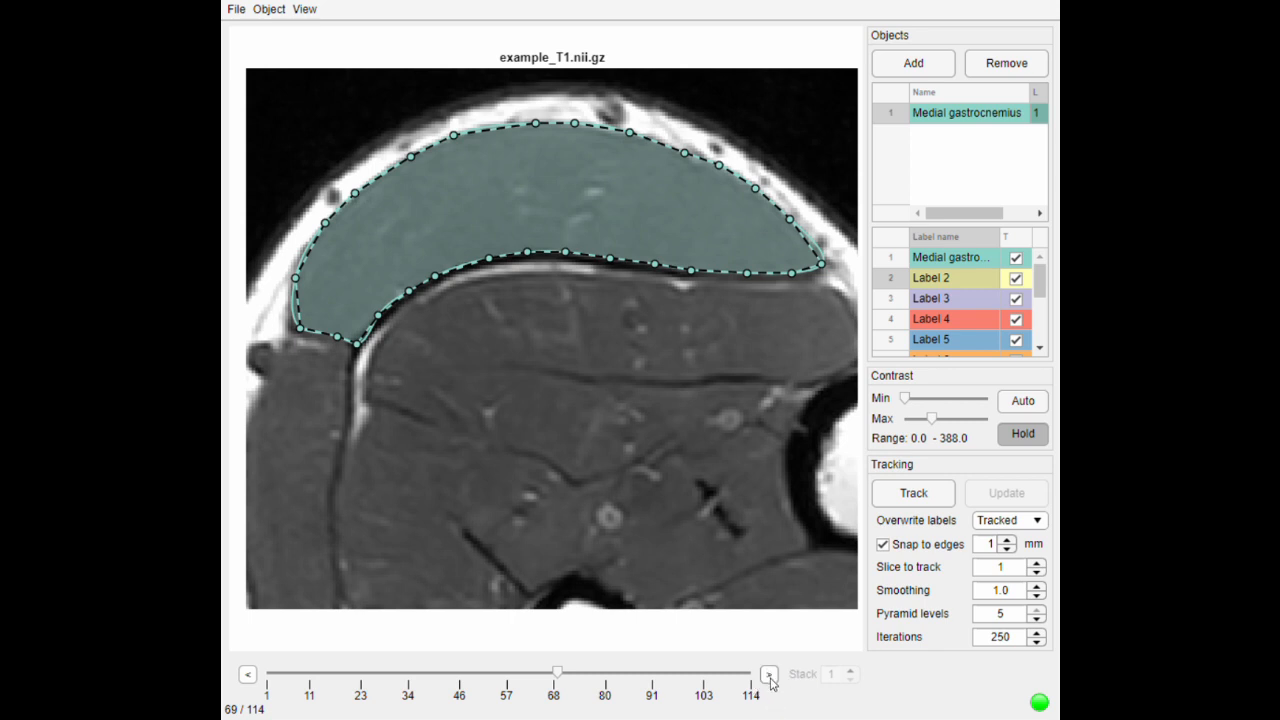
- Page through slices 70 to 72 of the MRI stack and return to slice 69
click(769, 675)
click(769, 675)
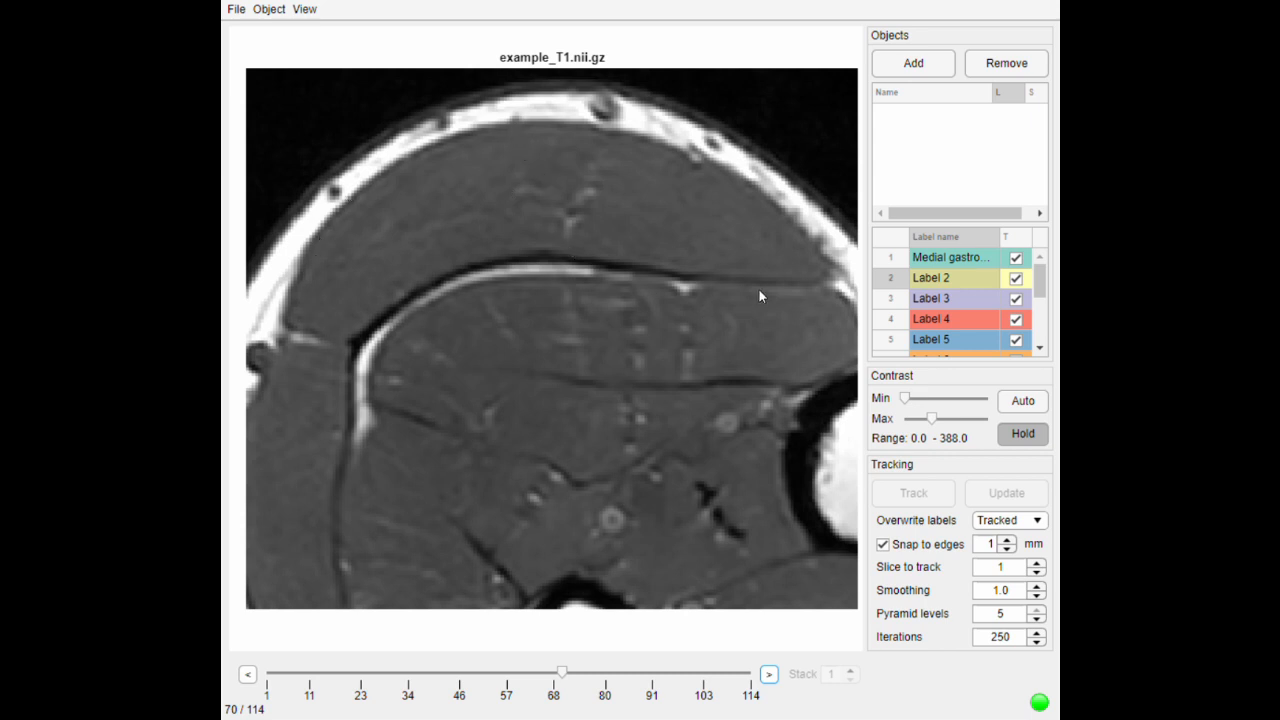
click(769, 675)
click(769, 675)
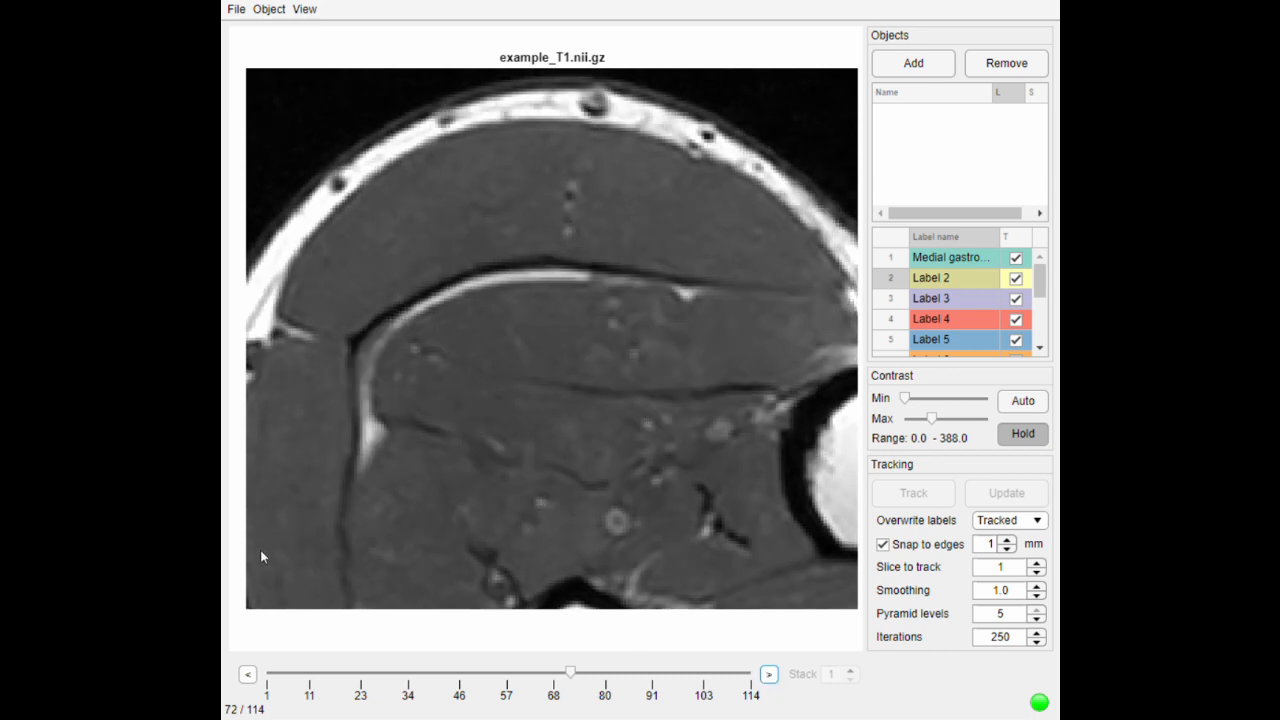
click(248, 675)
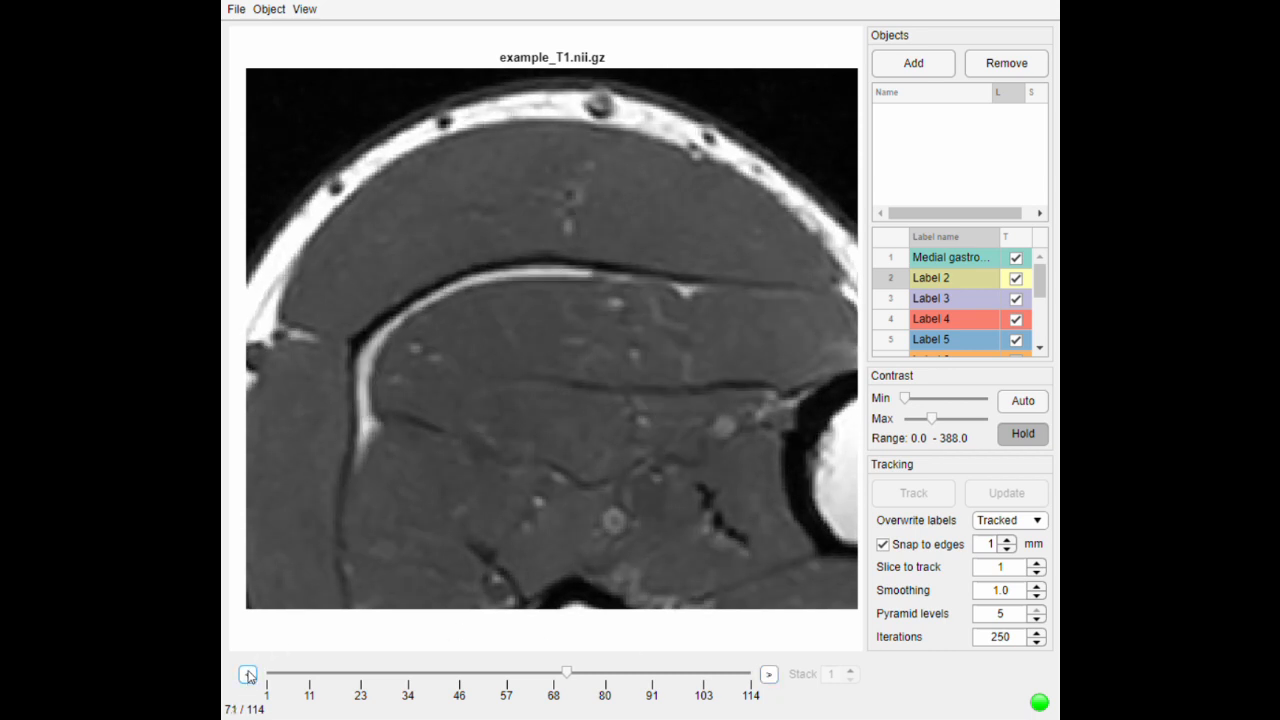
click(248, 675)
click(248, 675)
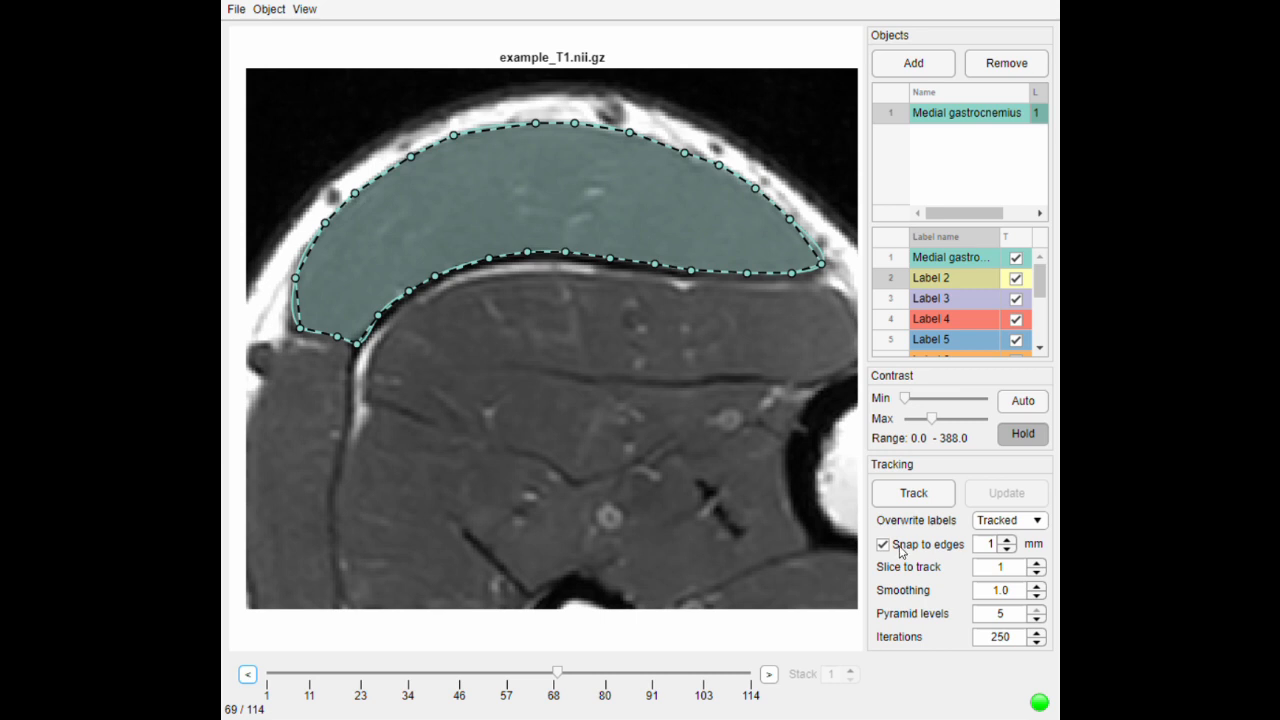
- Try a slice-to-track value of 2 and restore it to 1
click(1037, 572)
click(1038, 563)
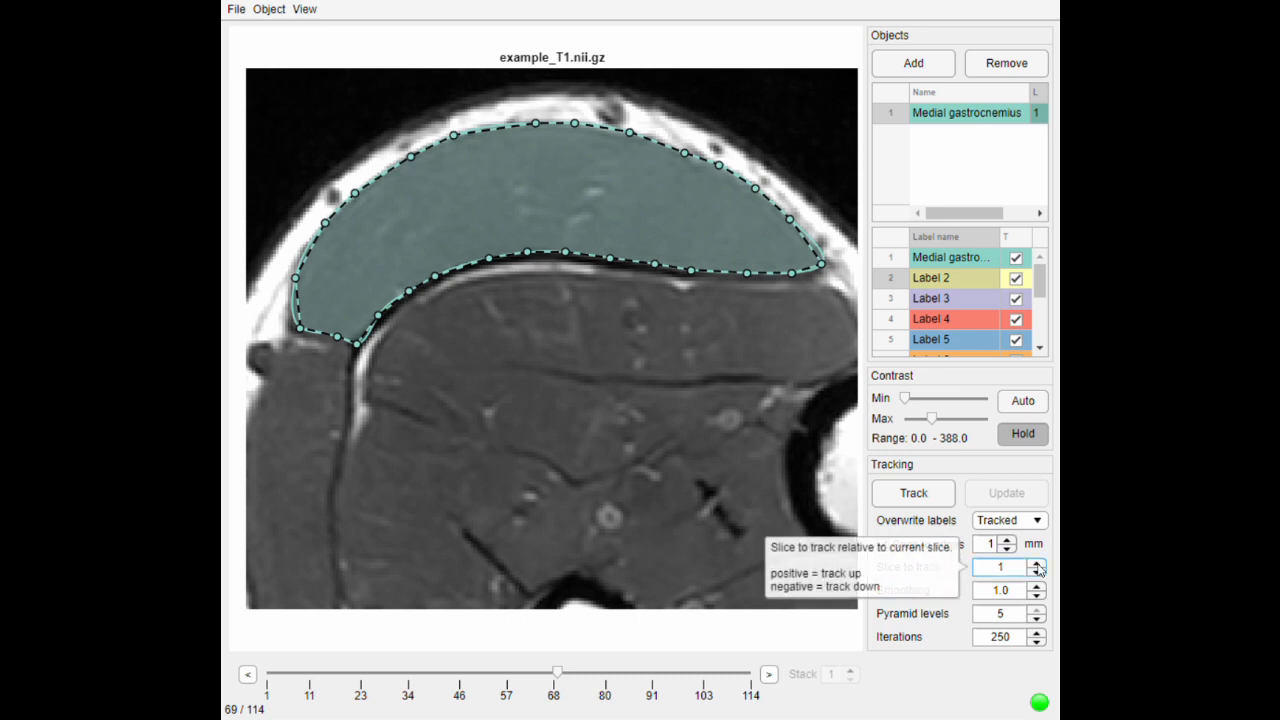
click(1038, 563)
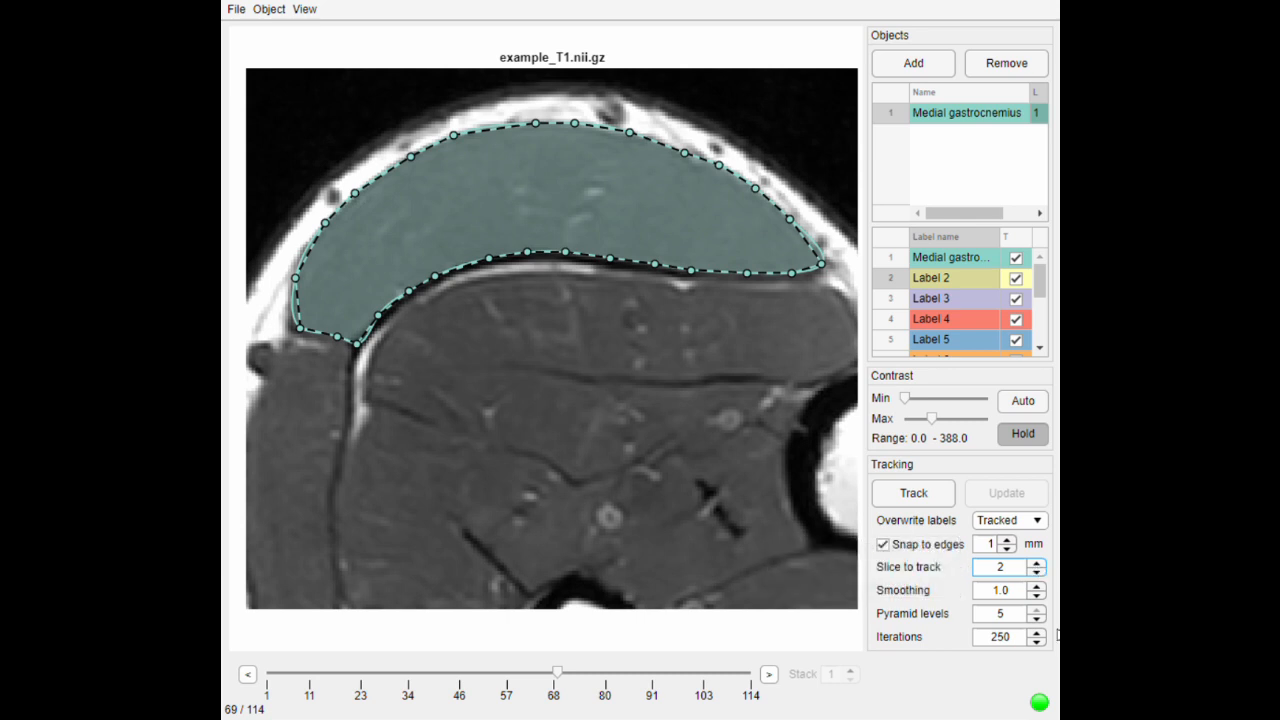
click(1038, 573)
- Set the pyramid levels to 3 and track the medial gastrocnemius contour from slice 69 to slice 70
click(1038, 618)
click(1038, 618)
click(775, 679)
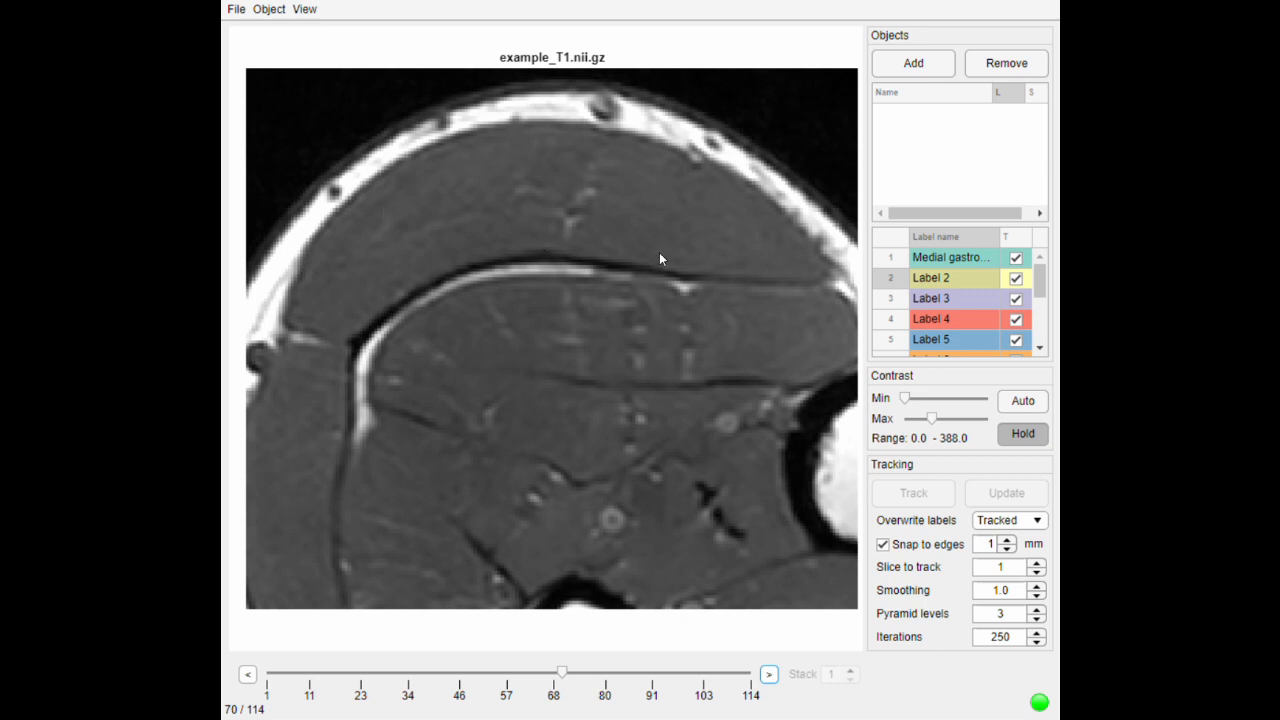
click(248, 677)
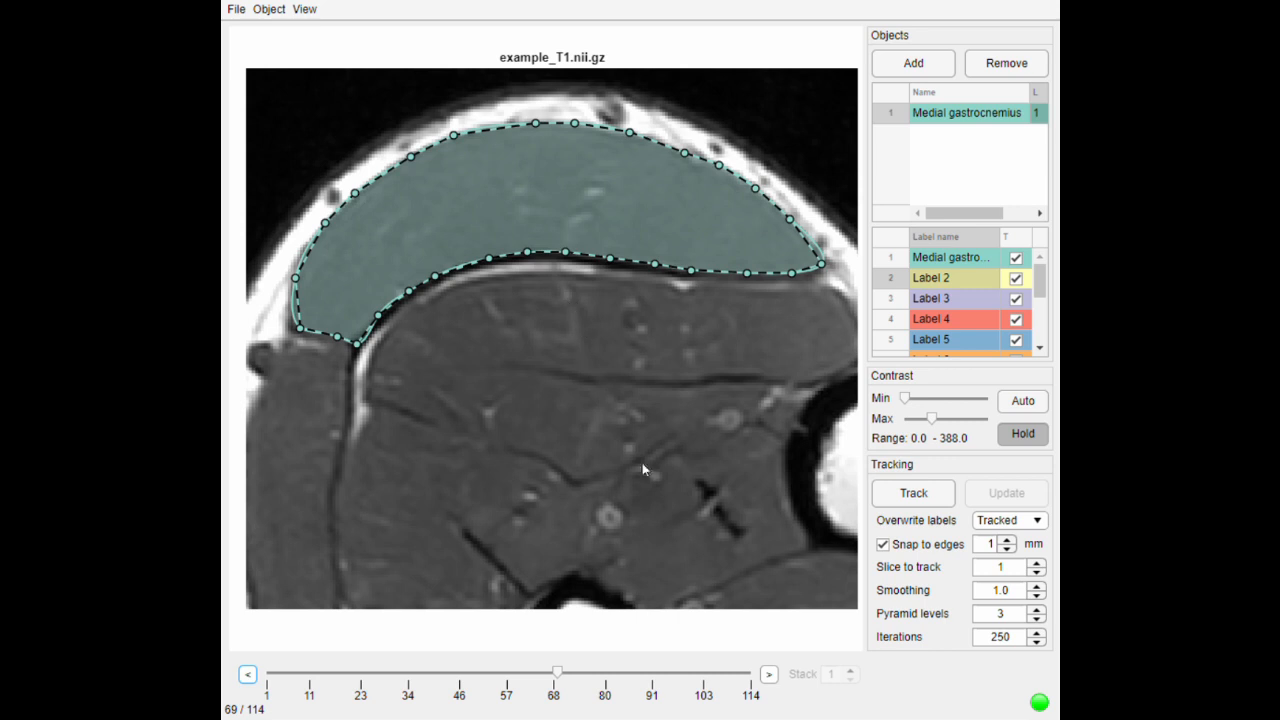
click(918, 493)
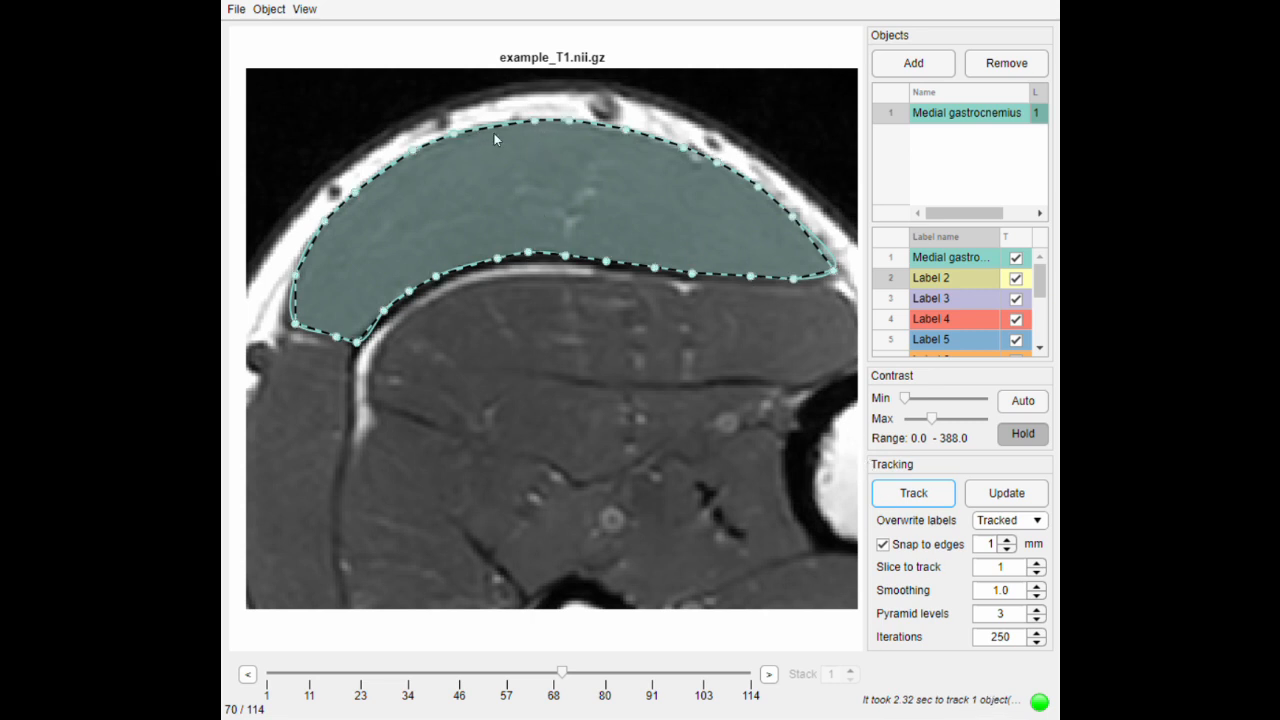
- Add a contour point near the right-hand tip of the medial gastrocnemius on slice 70 and track it to slice 71
click(250, 677)
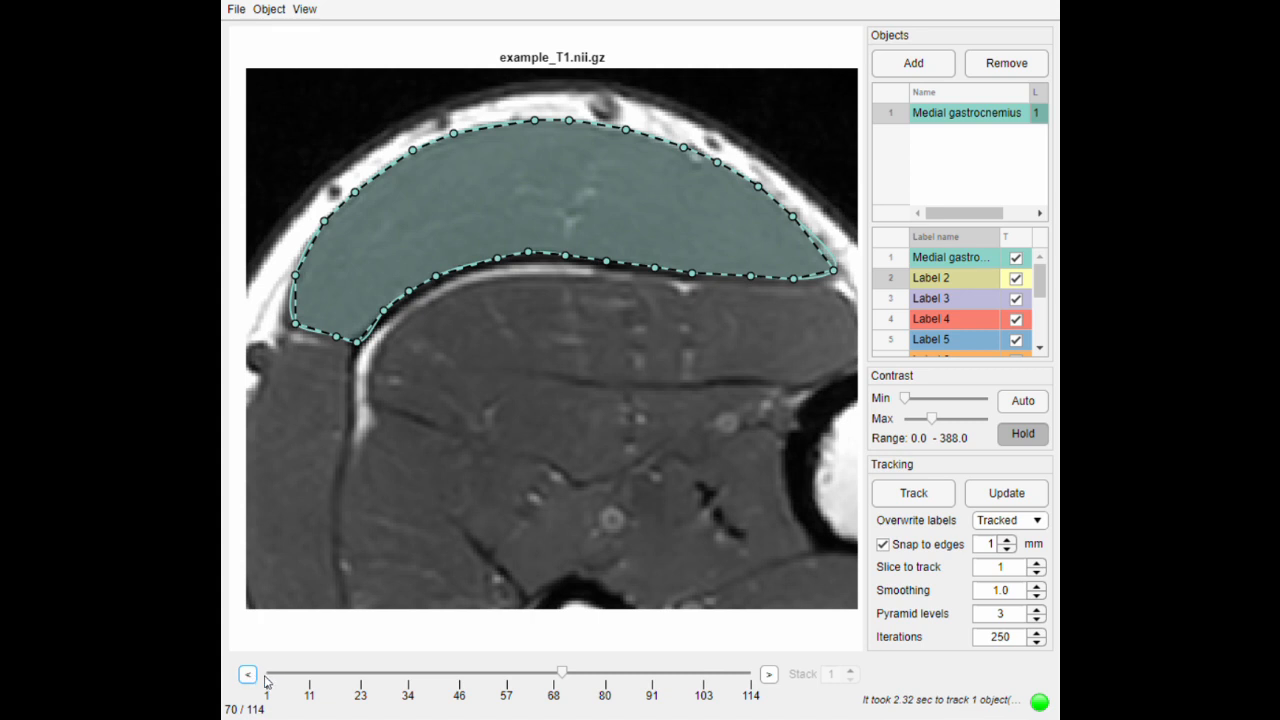
click(769, 675)
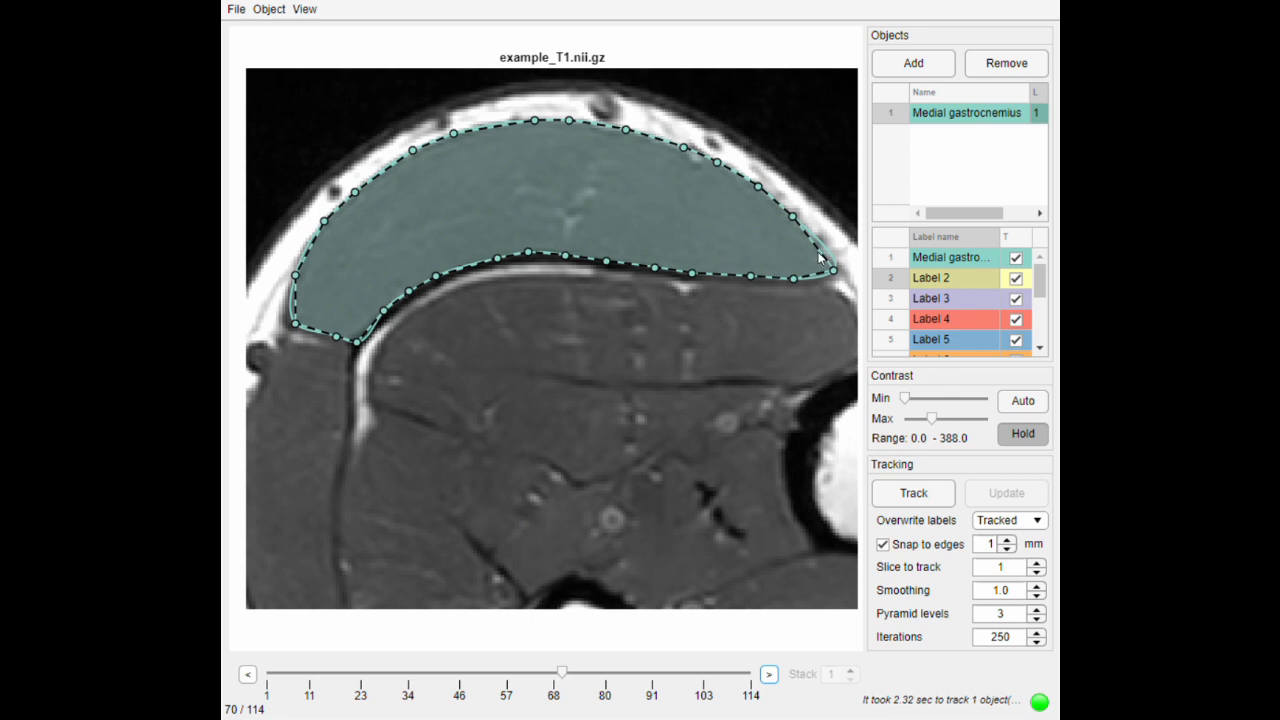
scroll(822, 296, up, 1)
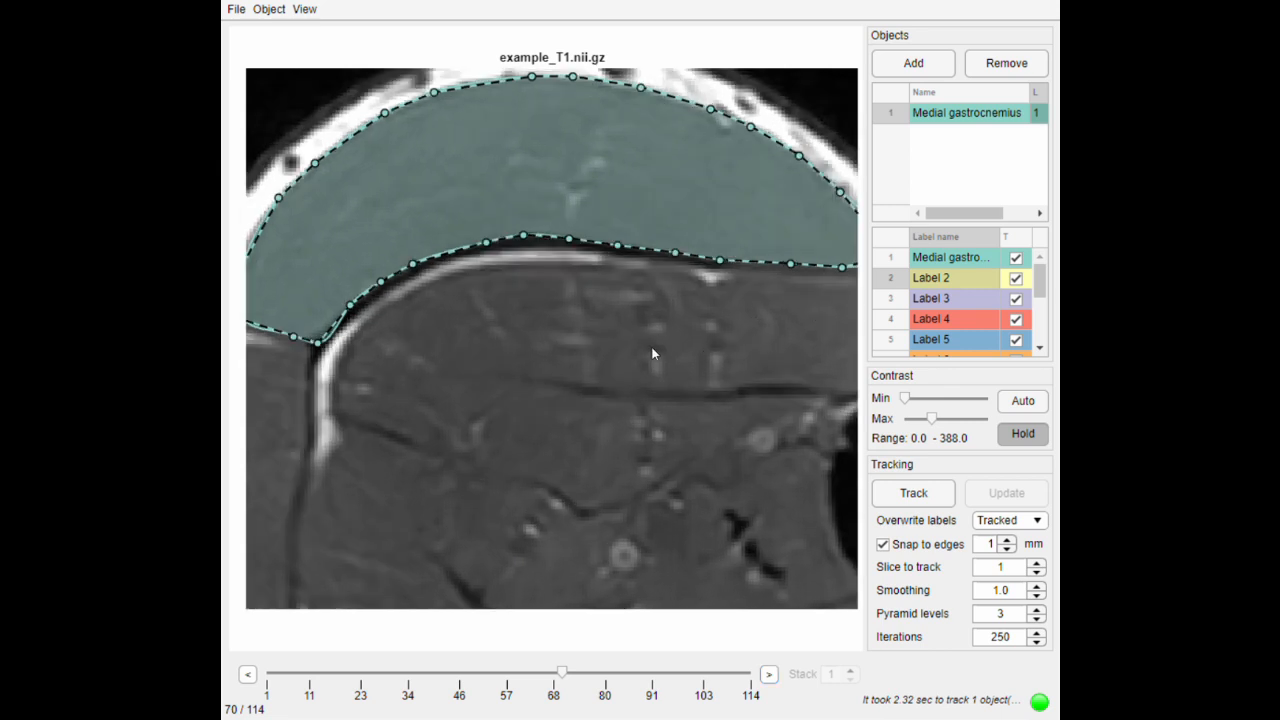
scroll(651, 347, down, 1)
drag(741, 266, 743, 268)
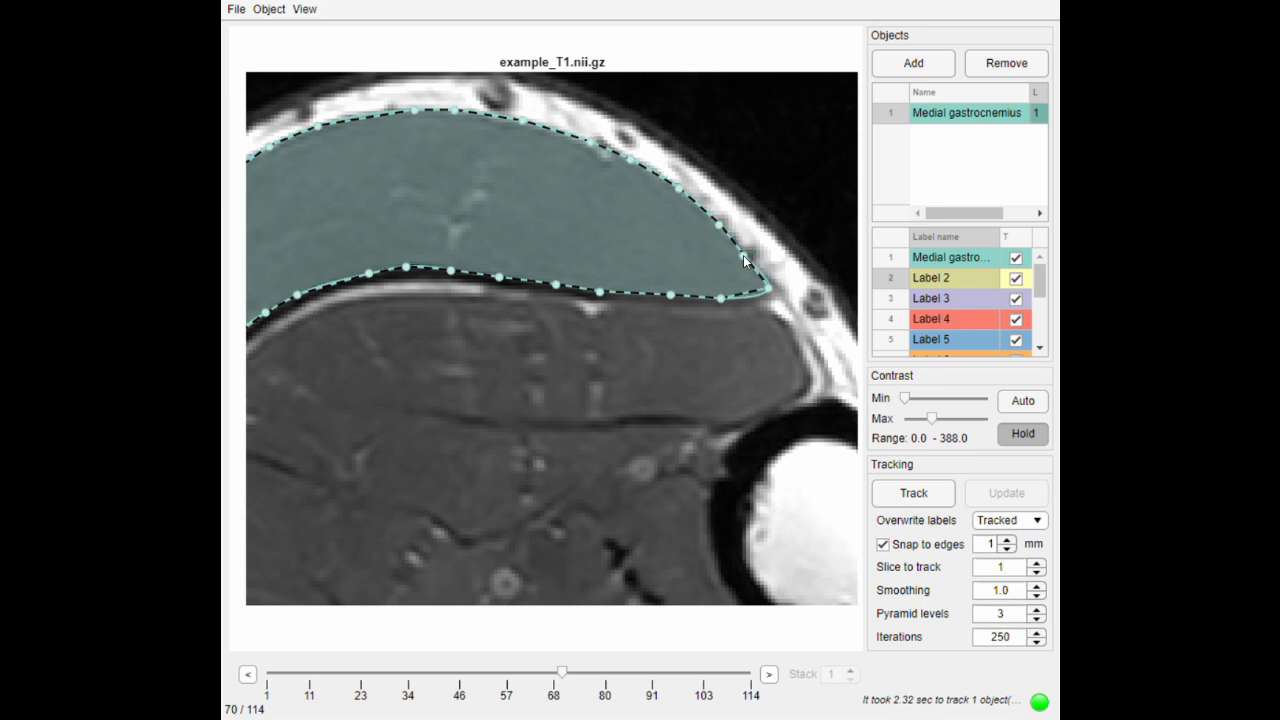
scroll(573, 415, down, 1)
drag(530, 385, 585, 380)
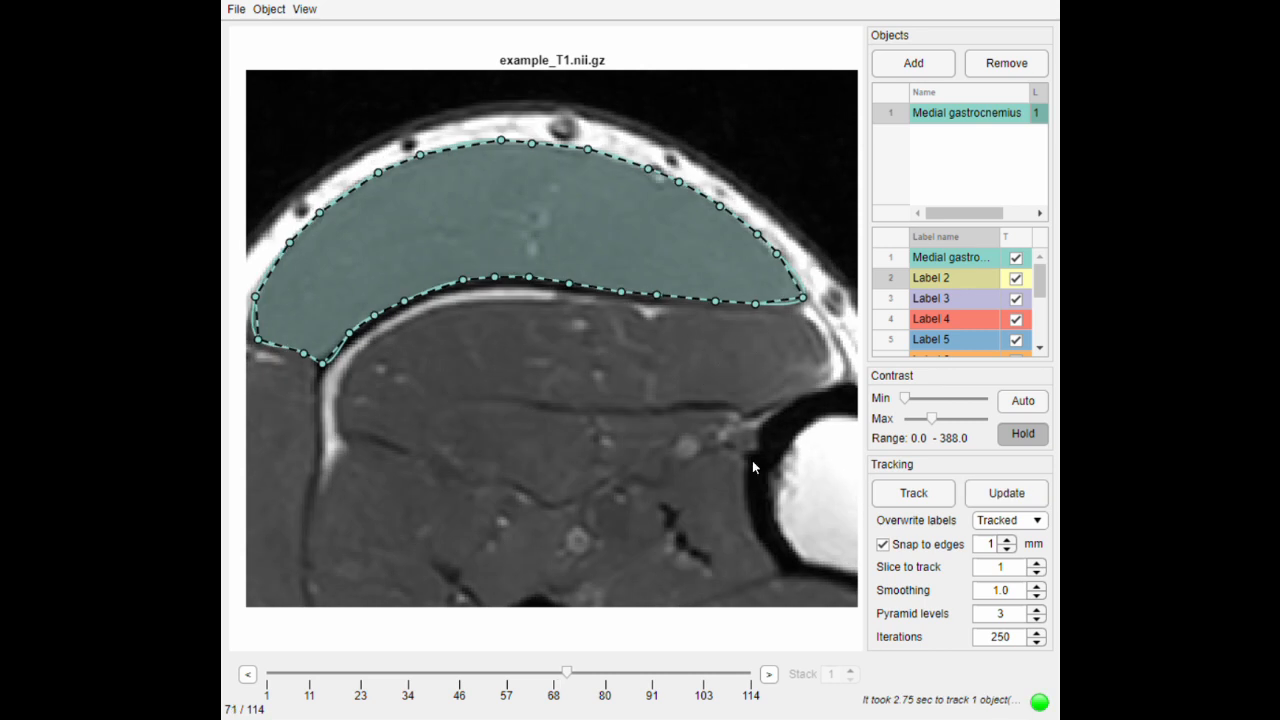
- Try 5 pyramid levels and restore the value to 3
click(1037, 608)
click(1037, 608)
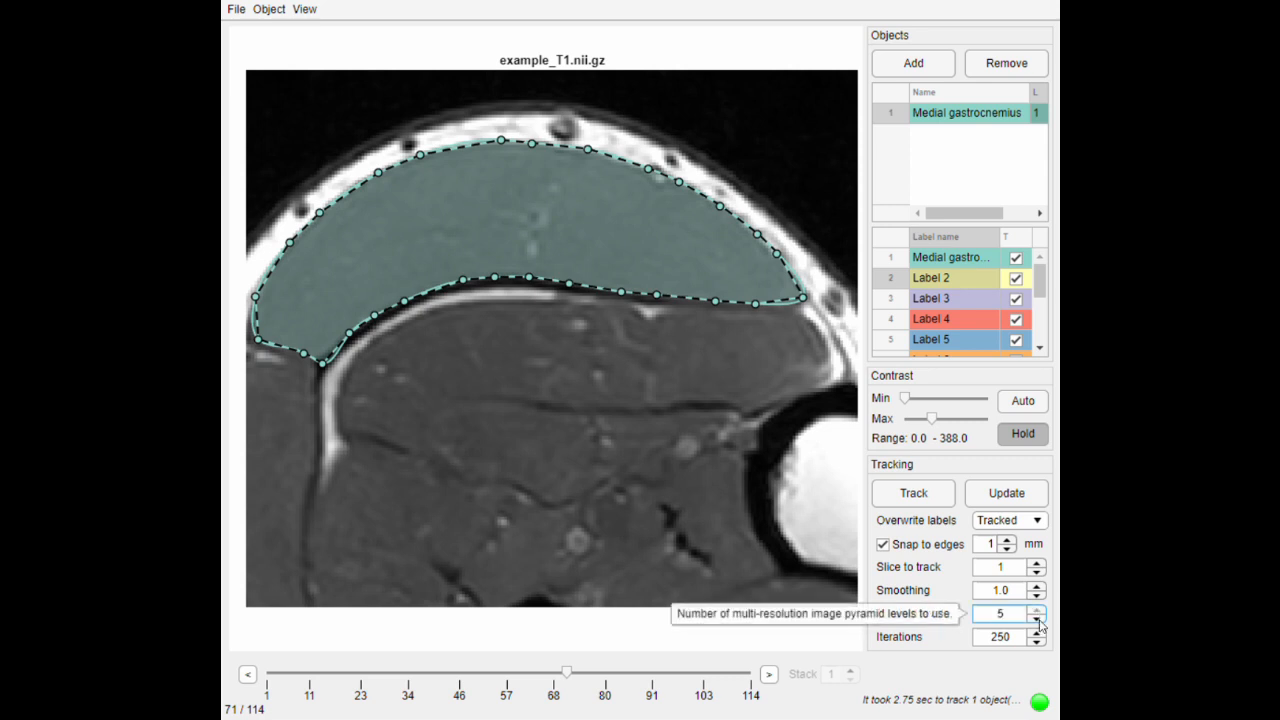
click(1037, 619)
click(1037, 619)
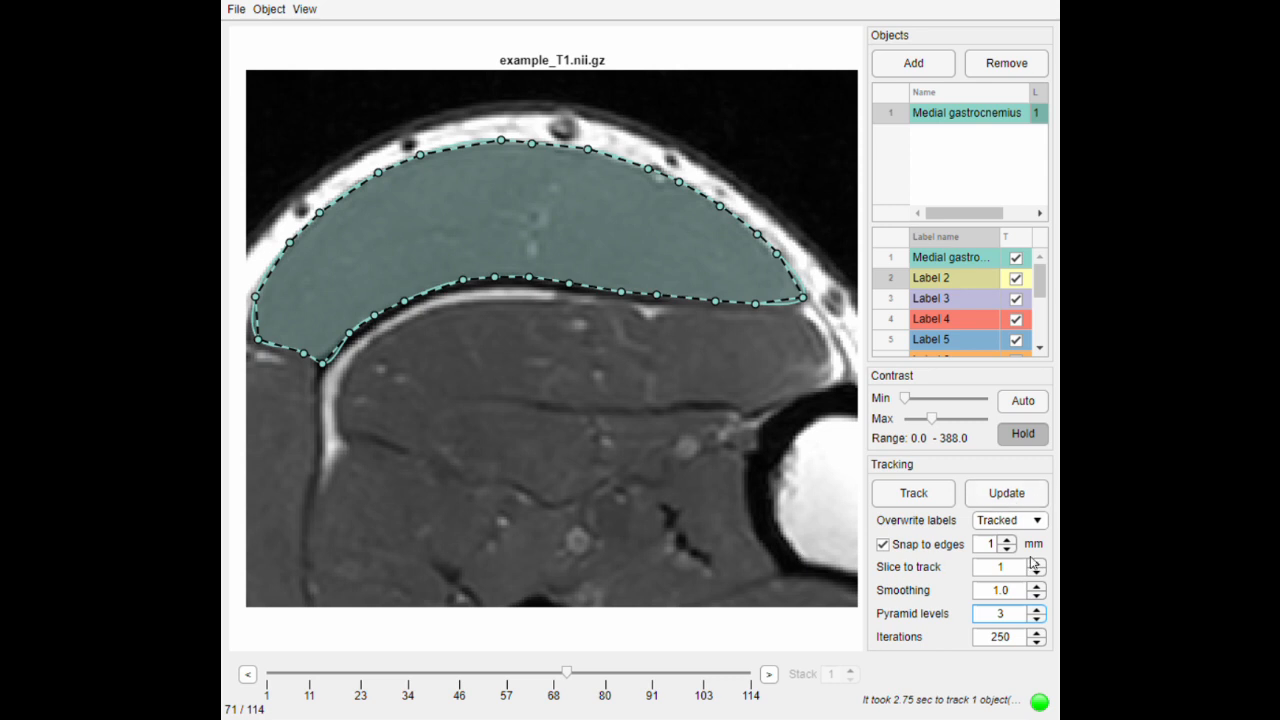
- Set the pyramid levels to 5 and update the tracked medial gastrocnemius contour on slice 71
click(1036, 608)
click(1036, 612)
click(1006, 493)
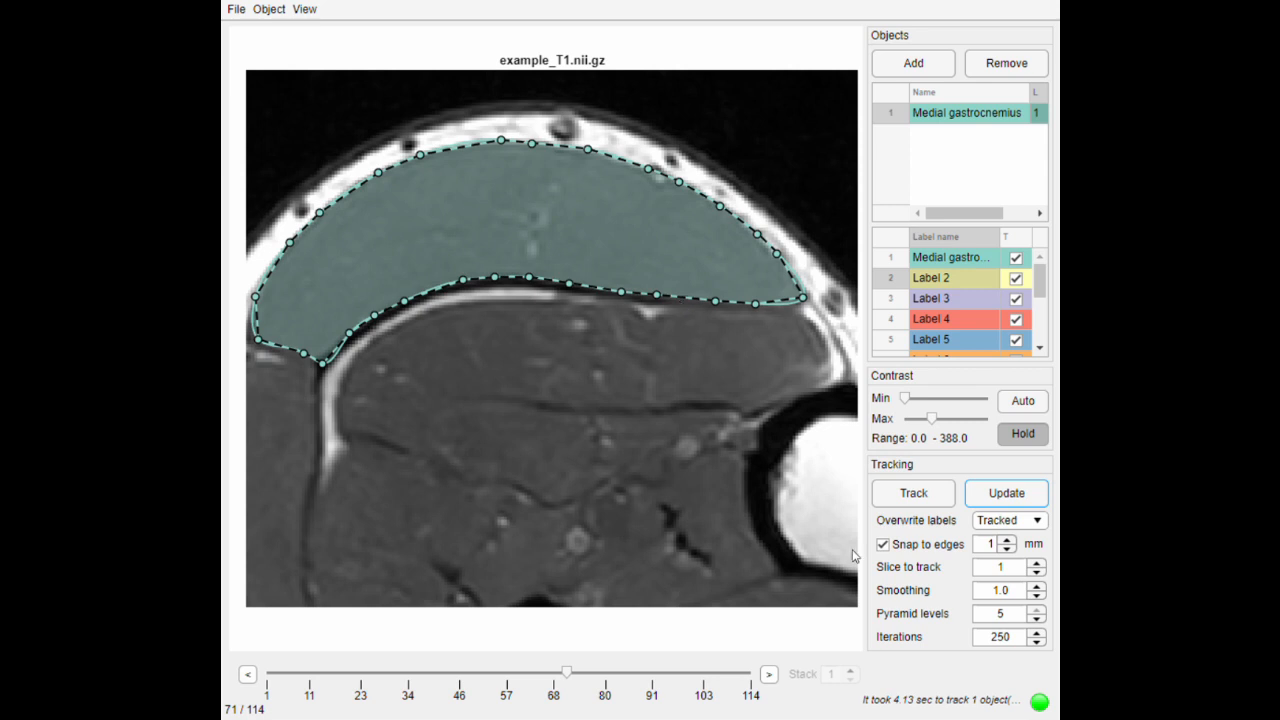
- Set the pyramid levels to 1 and the iterations to 50, and update the tracked contour on slice 71
click(1037, 620)
click(1037, 620)
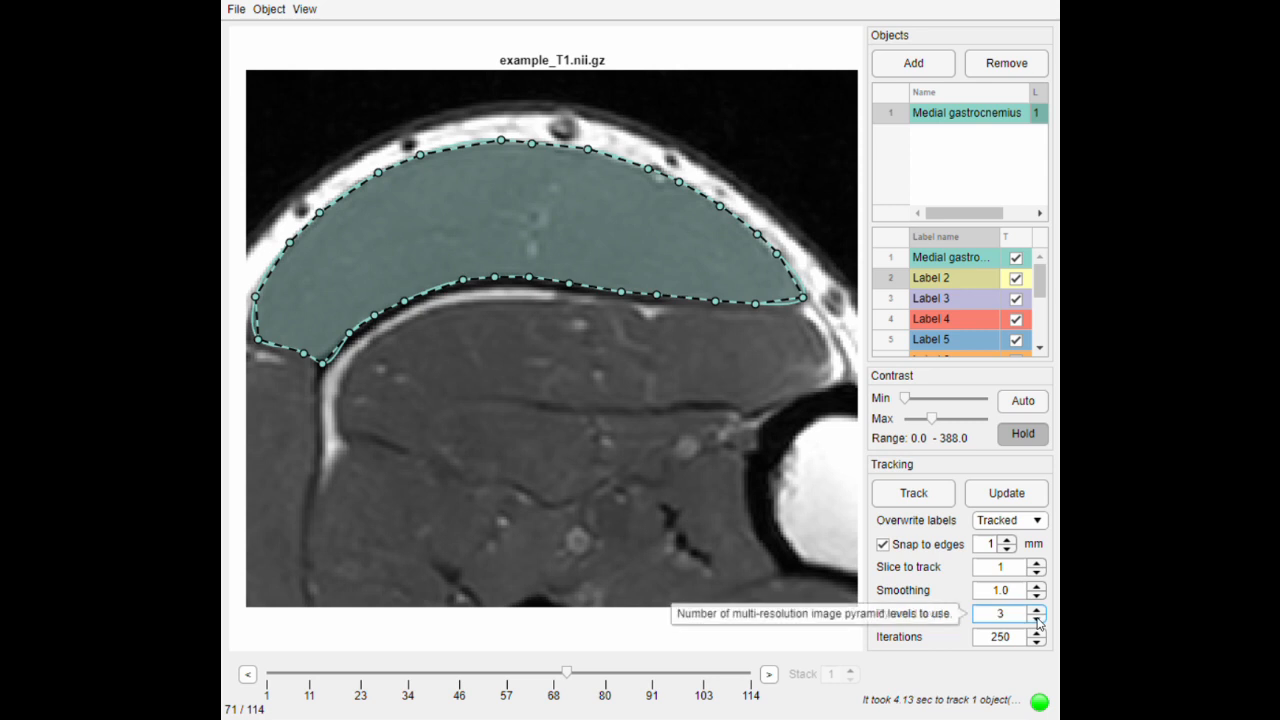
click(1037, 643)
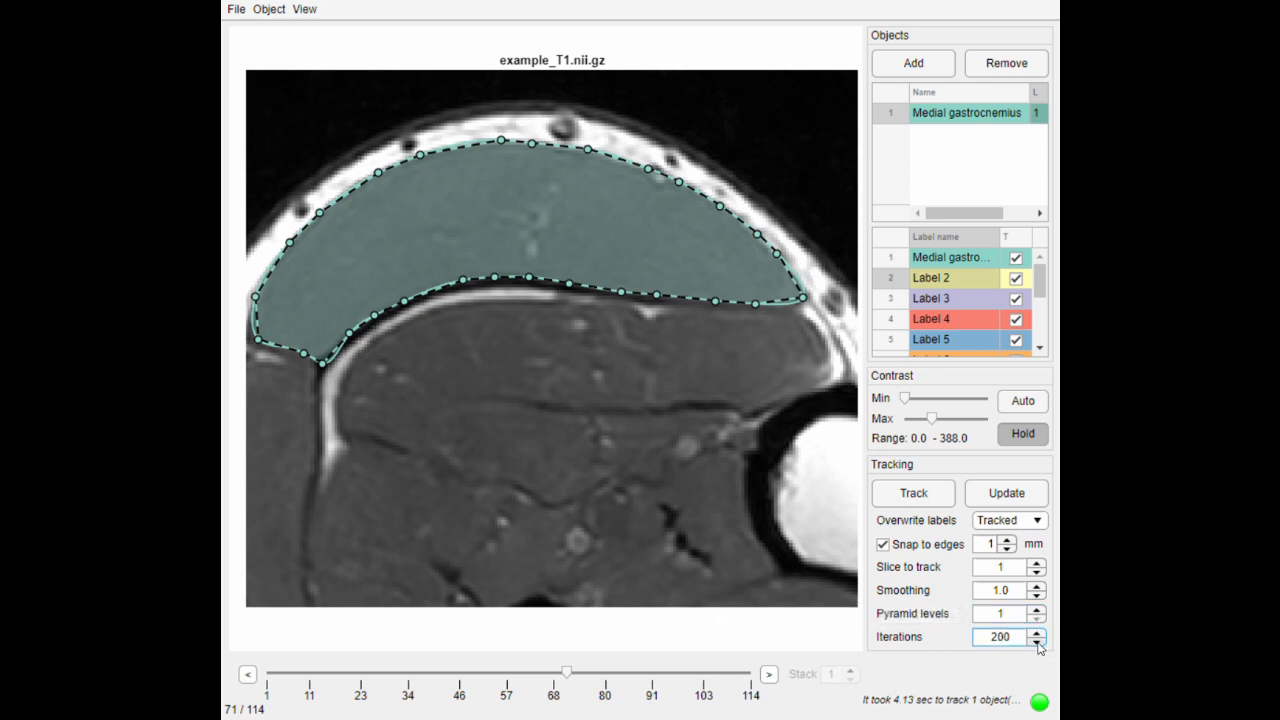
click(1037, 643)
click(1037, 643)
click(1037, 643)
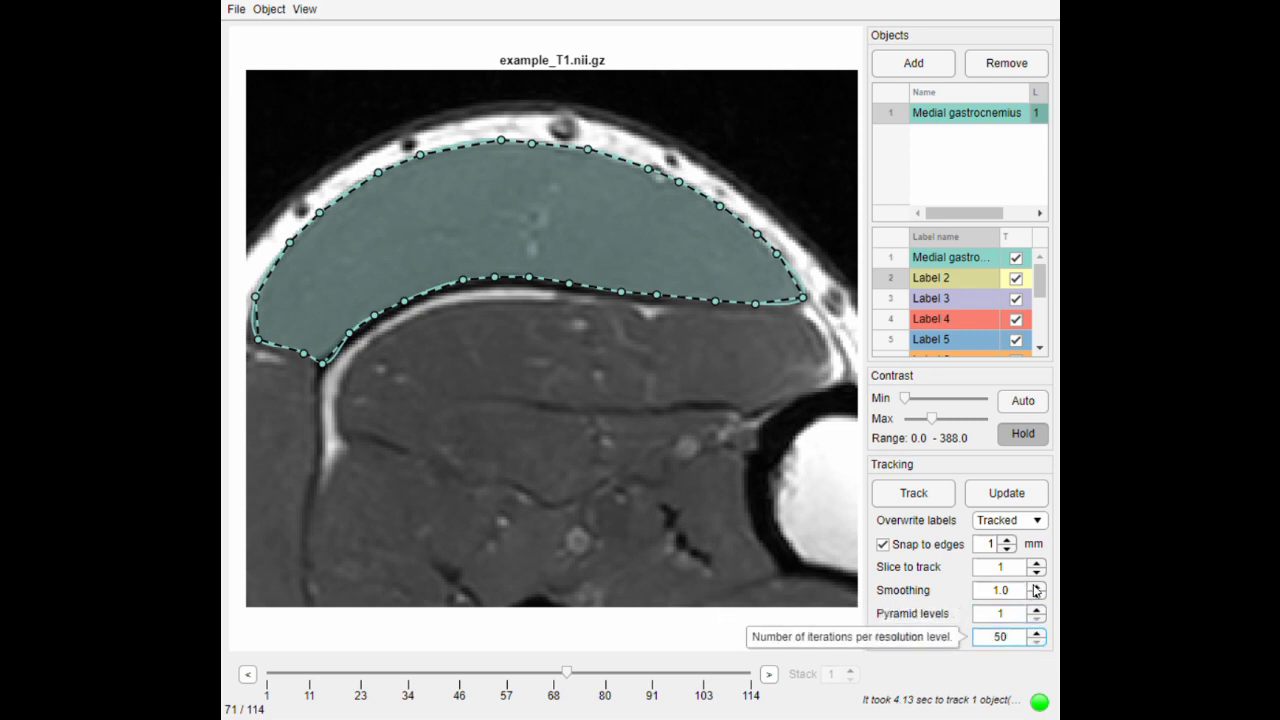
click(995, 505)
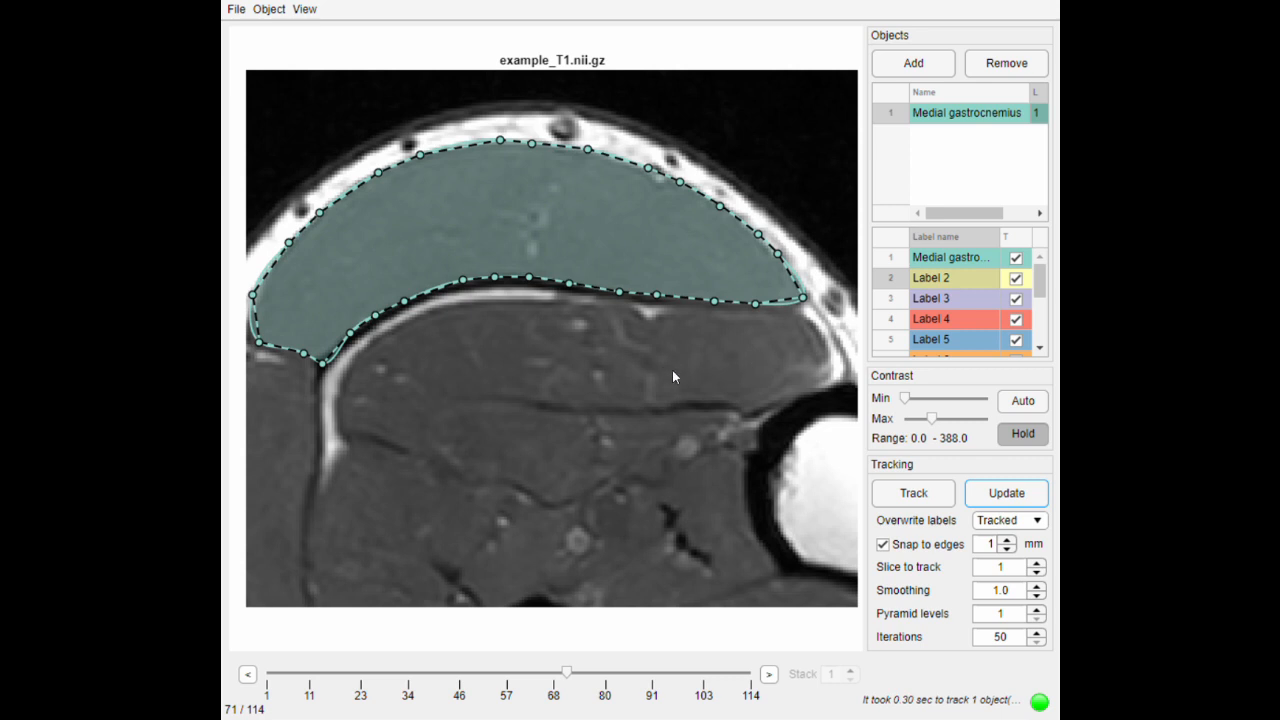
- Rename Label 2 as Lateral gastrocnemius
drag(702, 385, 723, 397)
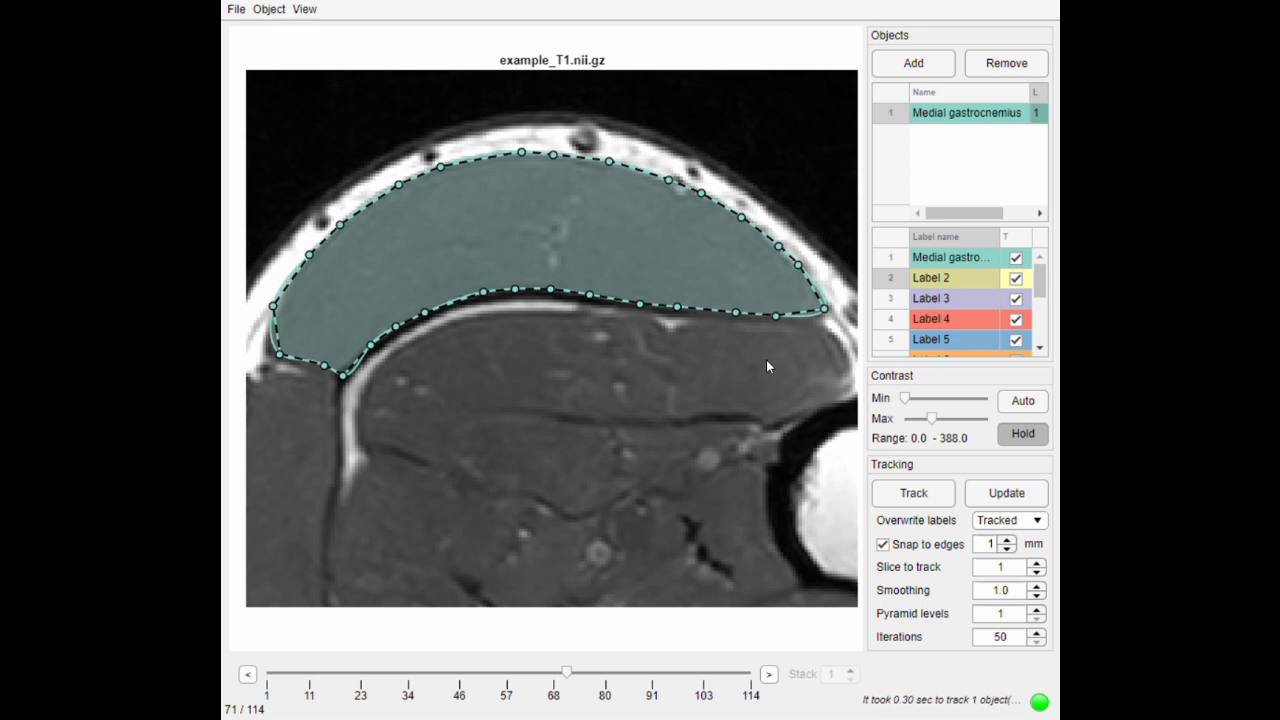
drag(508, 431, 669, 299)
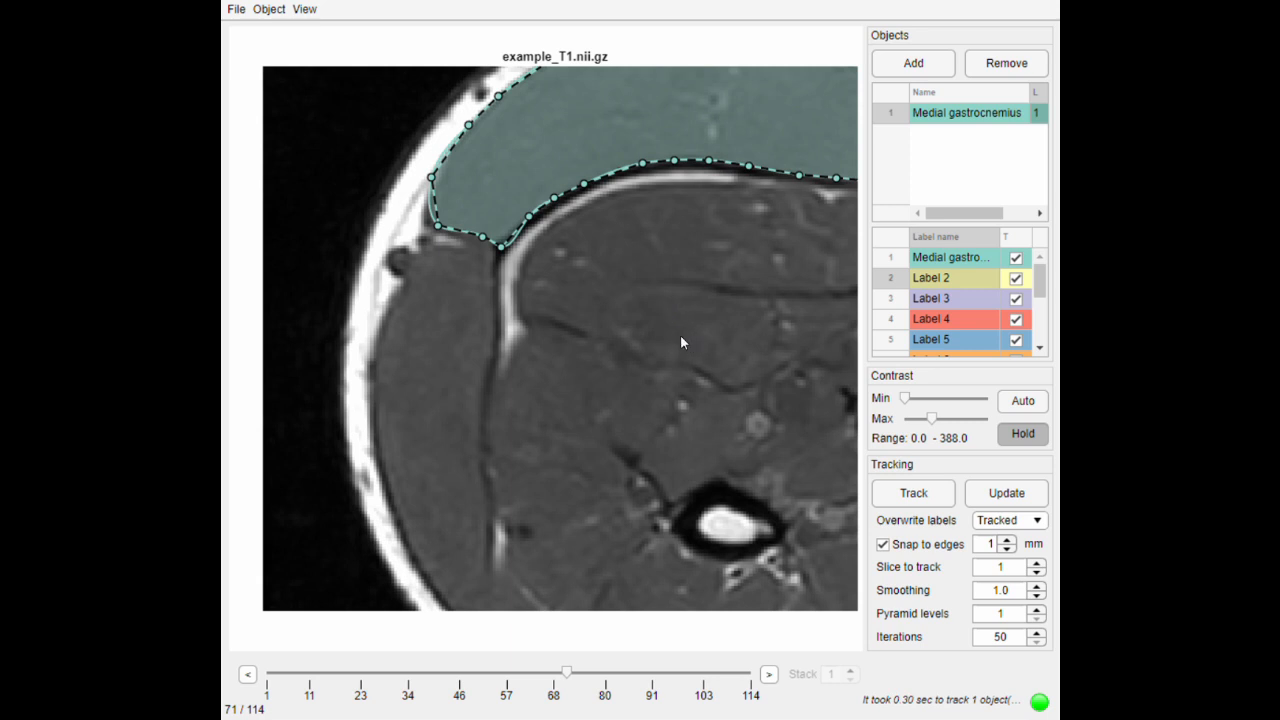
double_click(945, 280)
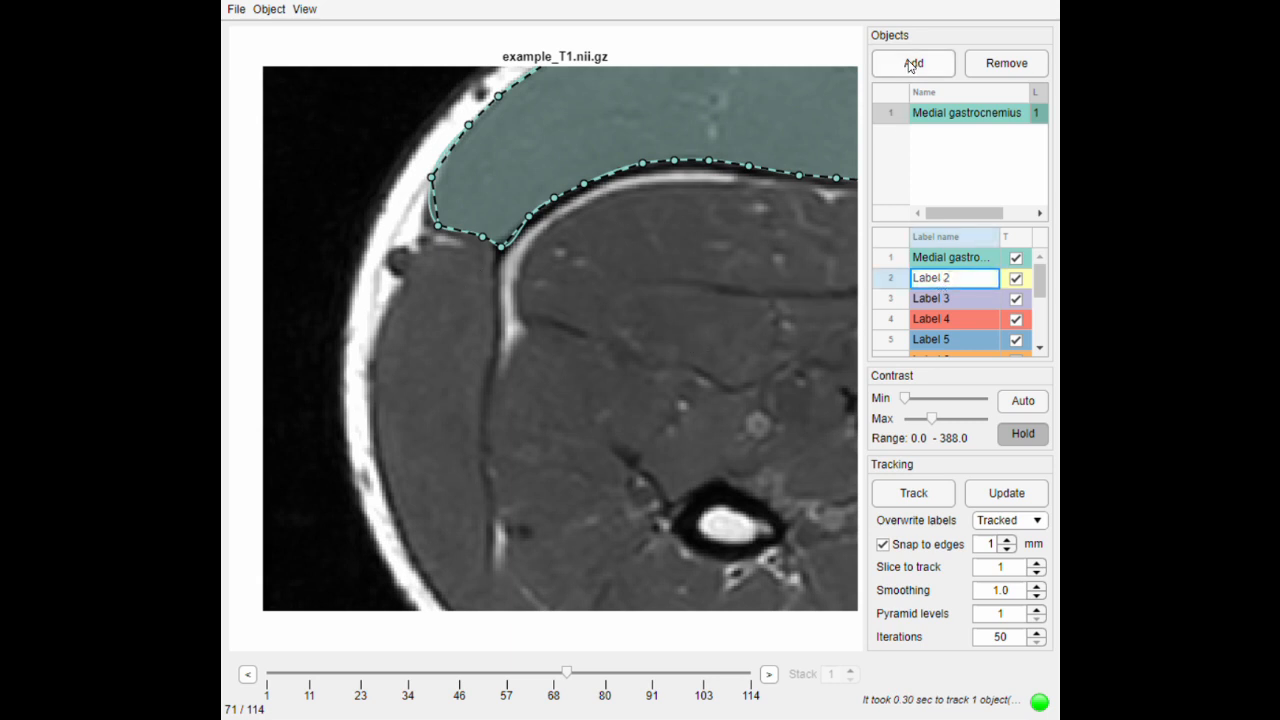
key(ctrl+a)
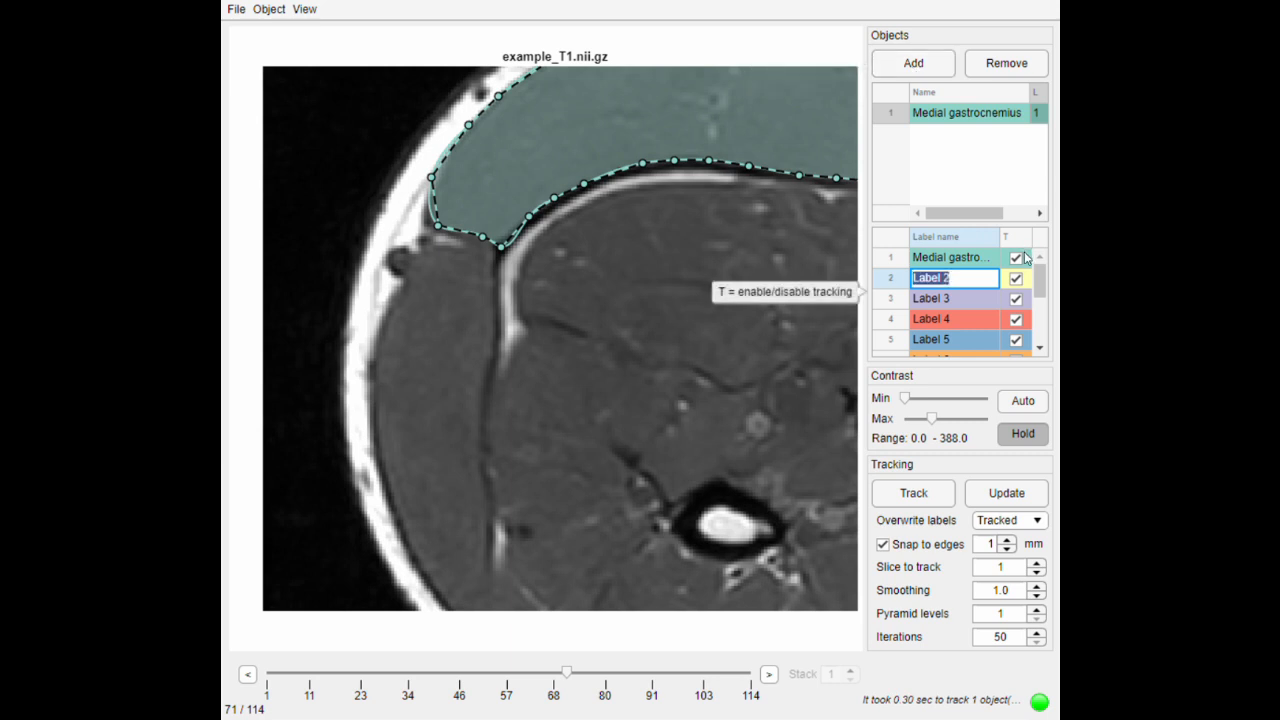
text(Lateral gast)
text(rocnemius)
key(Return)
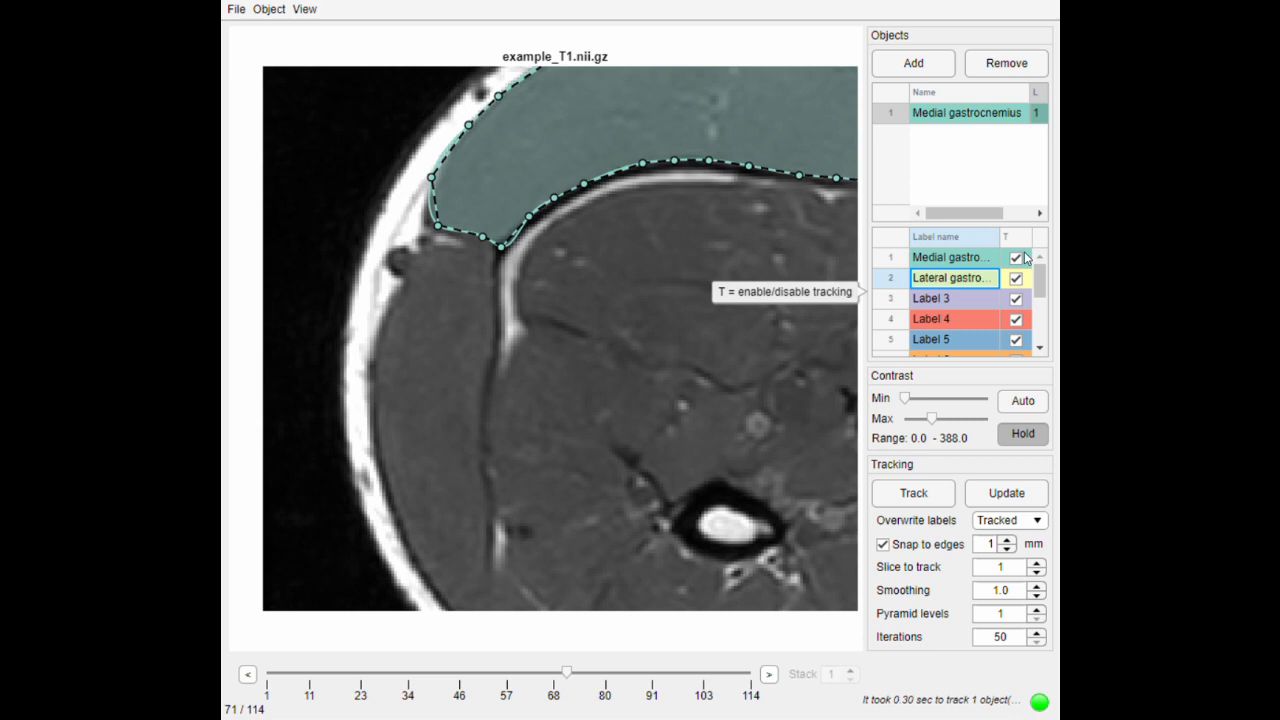
- Start a new Lateral gastrocnemius object on slice 71 and trace the muscle's inner edge from its upper corner to its lower end
click(913, 62)
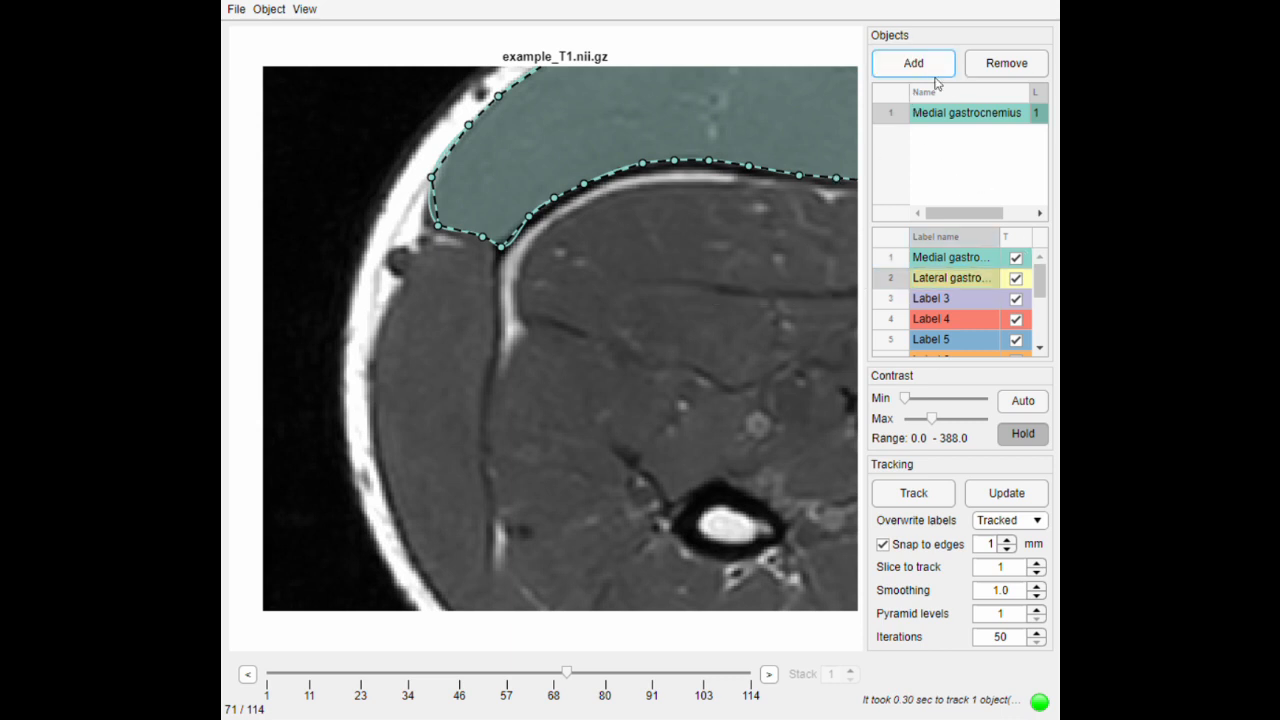
click(493, 264)
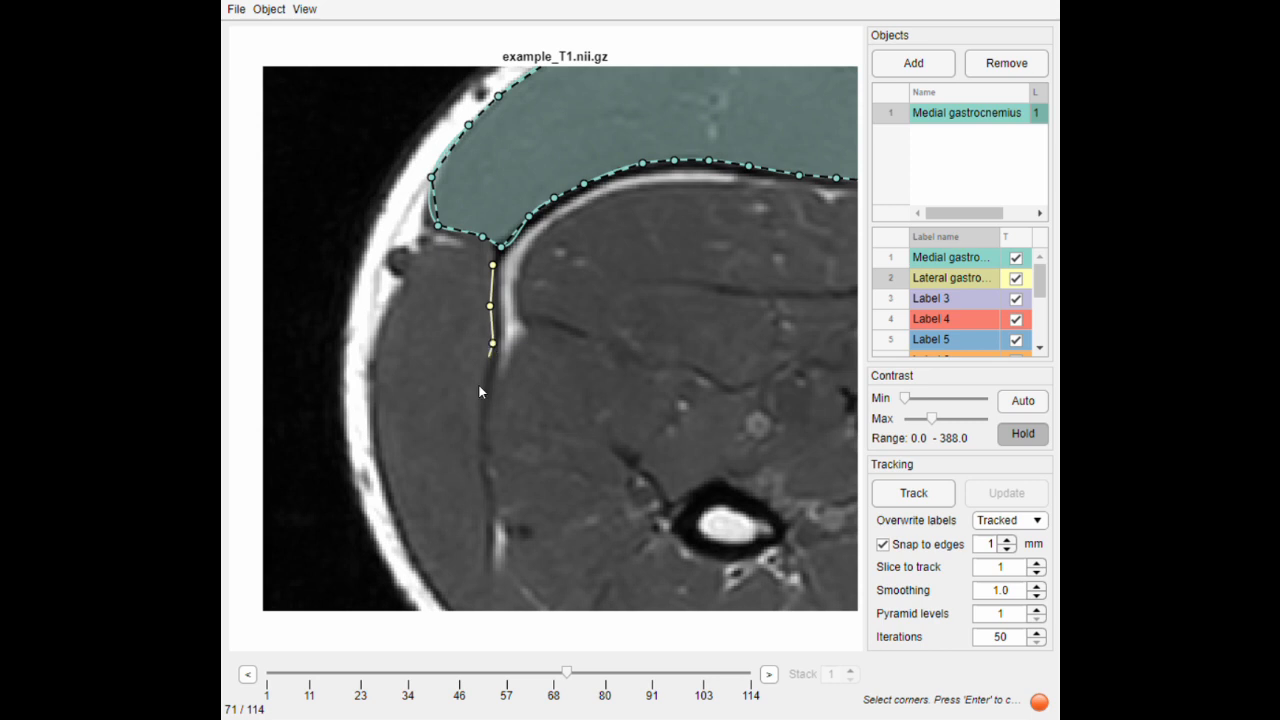
click(472, 451)
click(483, 483)
click(489, 583)
click(482, 544)
click(501, 598)
drag(501, 598, 483, 500)
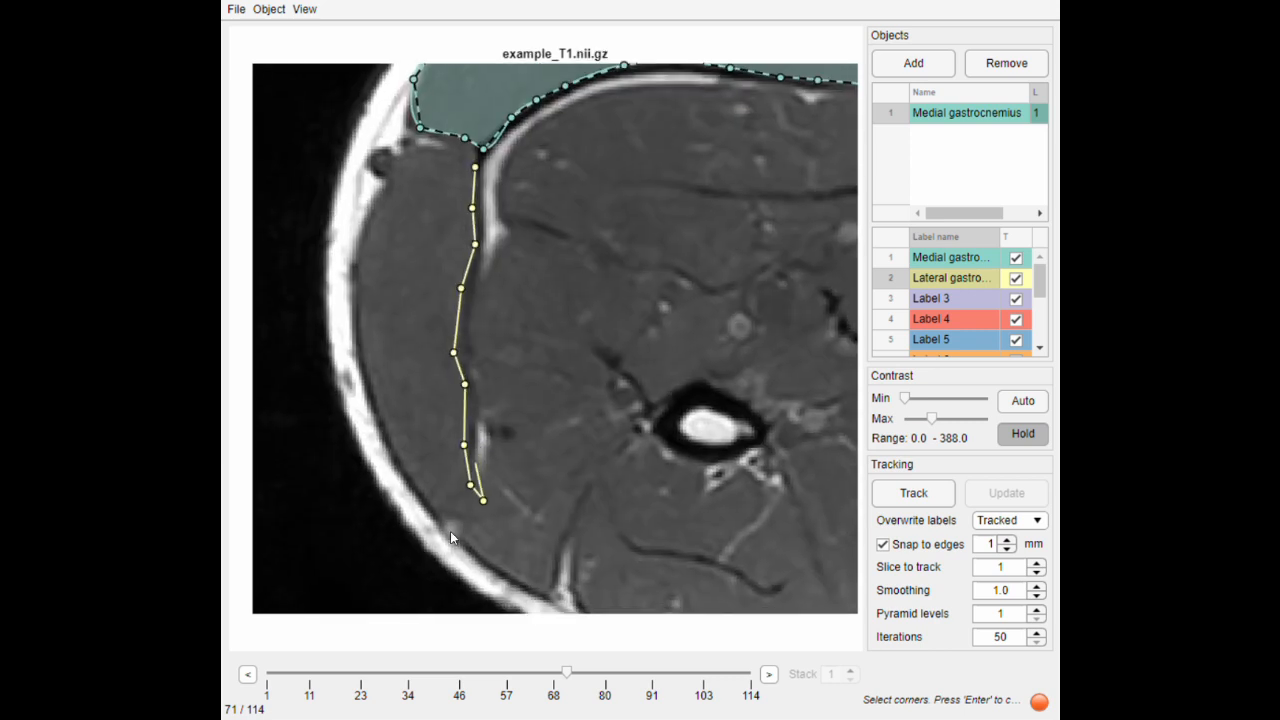
- Trace the outer and upper edges of the lateral gastrocnemius with contour points and close the polygon
scroll(446, 520, up, 1)
scroll(433, 524, up, 1)
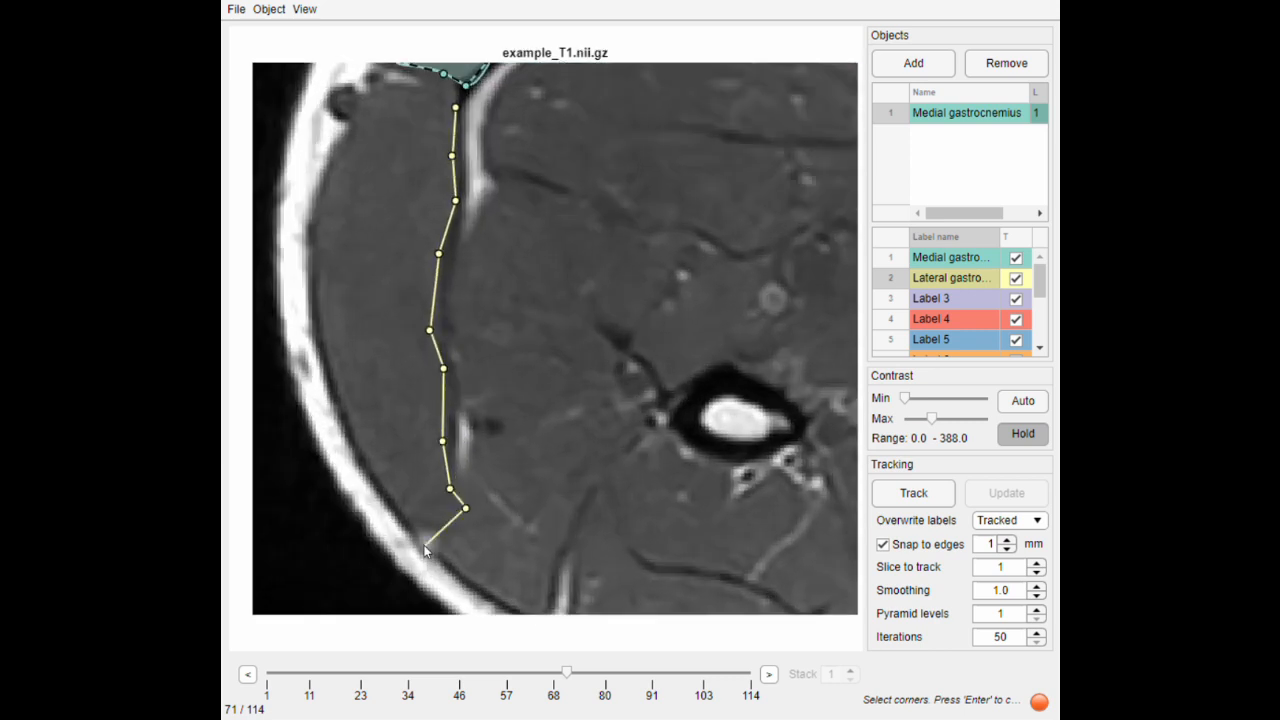
click(424, 543)
click(359, 445)
click(346, 412)
click(320, 331)
click(315, 244)
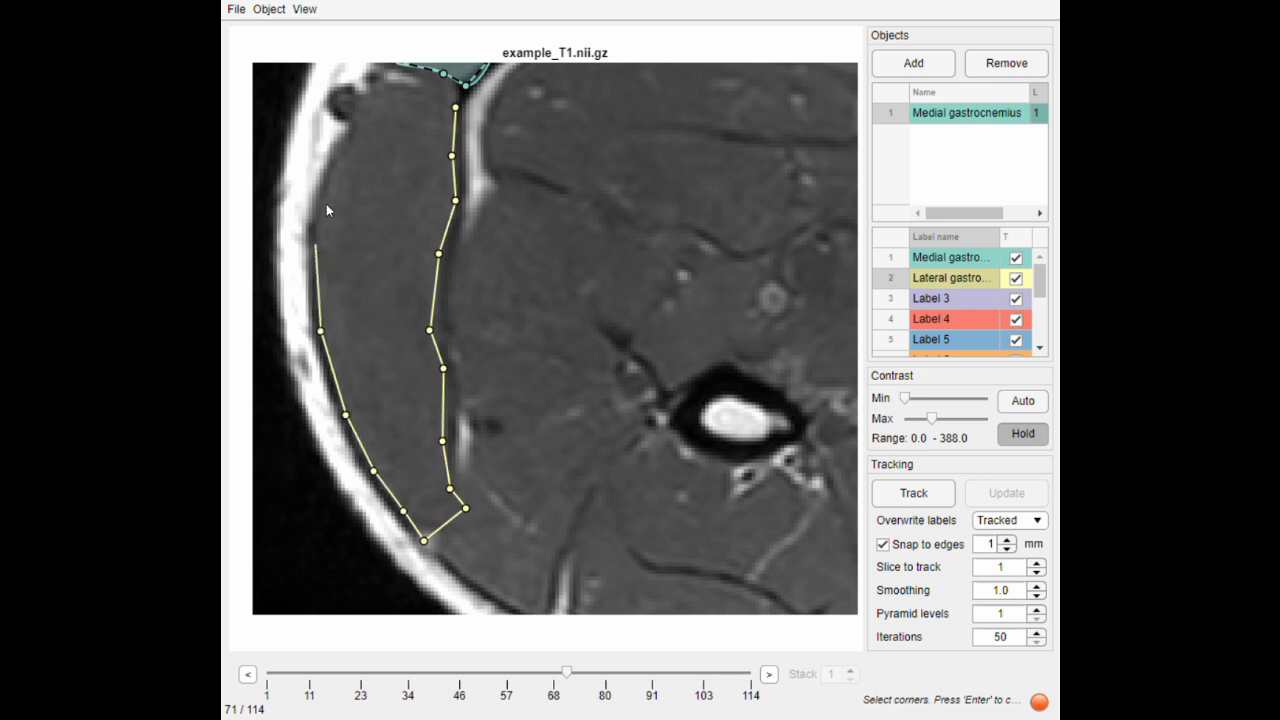
click(328, 189)
click(351, 132)
click(441, 97)
key(Return)
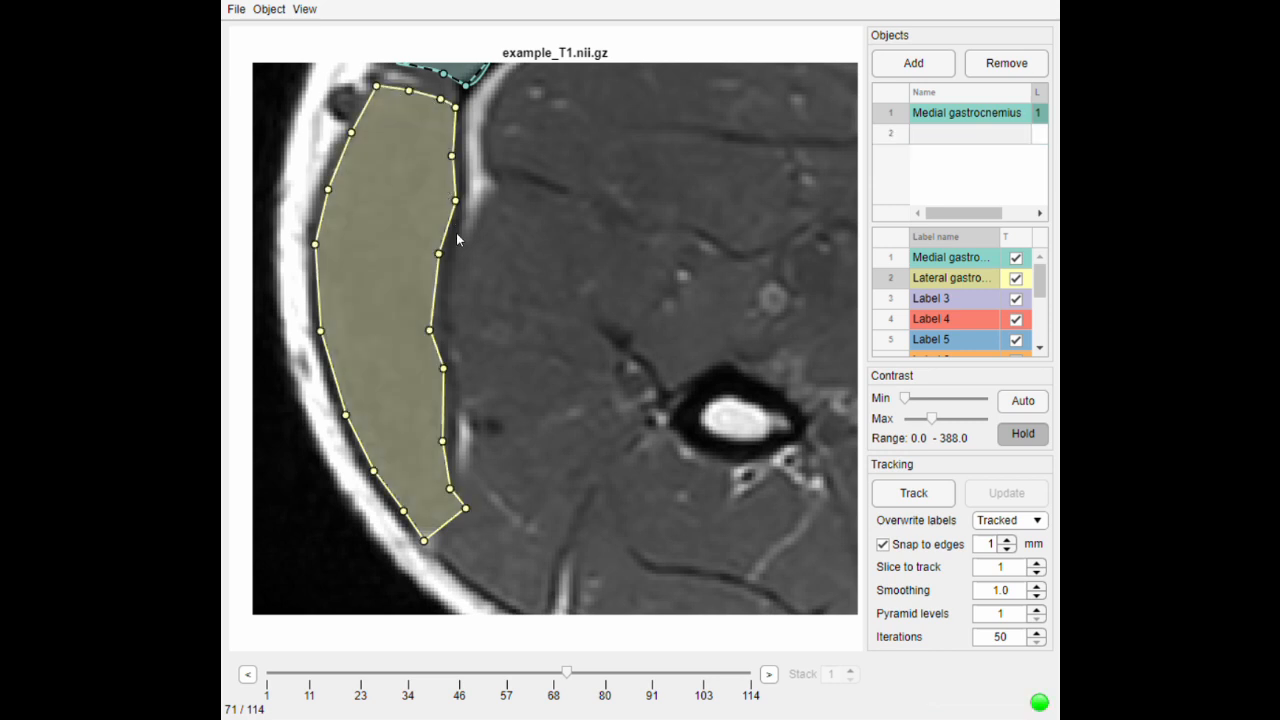
- Snap the lateral gastrocnemius contour points below the upper edge to the nearby image edges on slice 71, using a 1 mm distance
drag(562, 264, 608, 252)
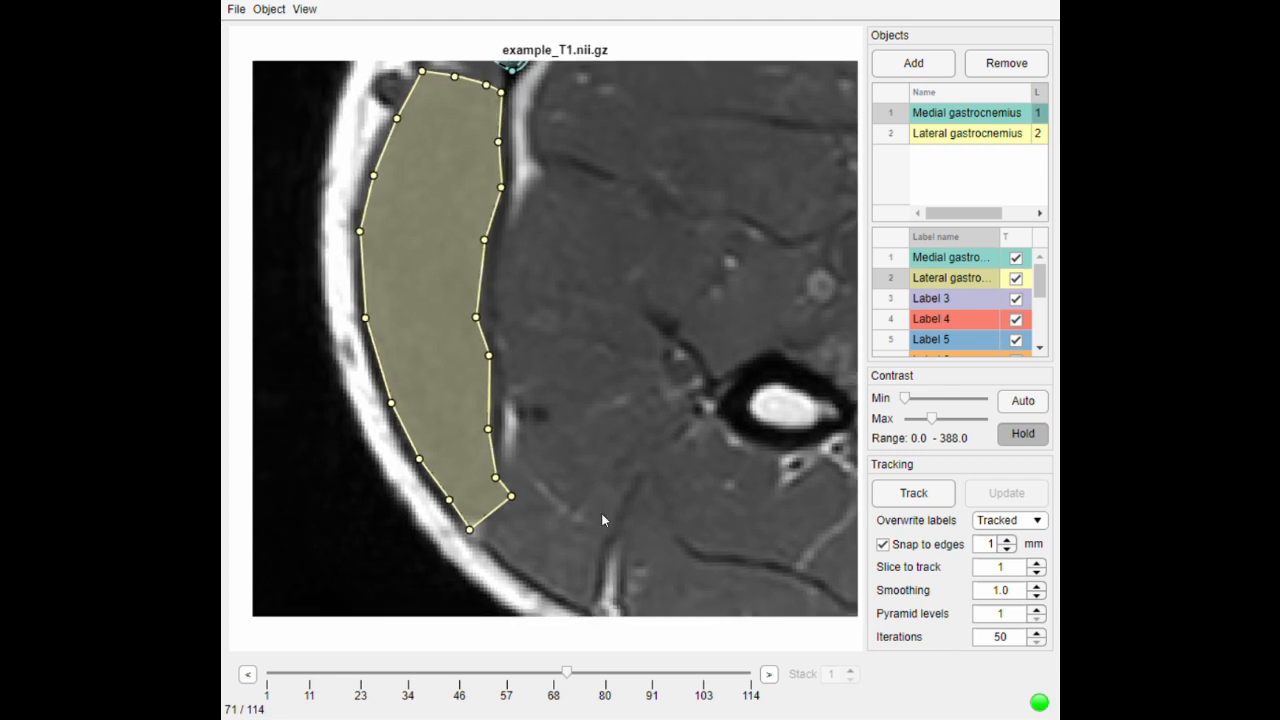
key(a)
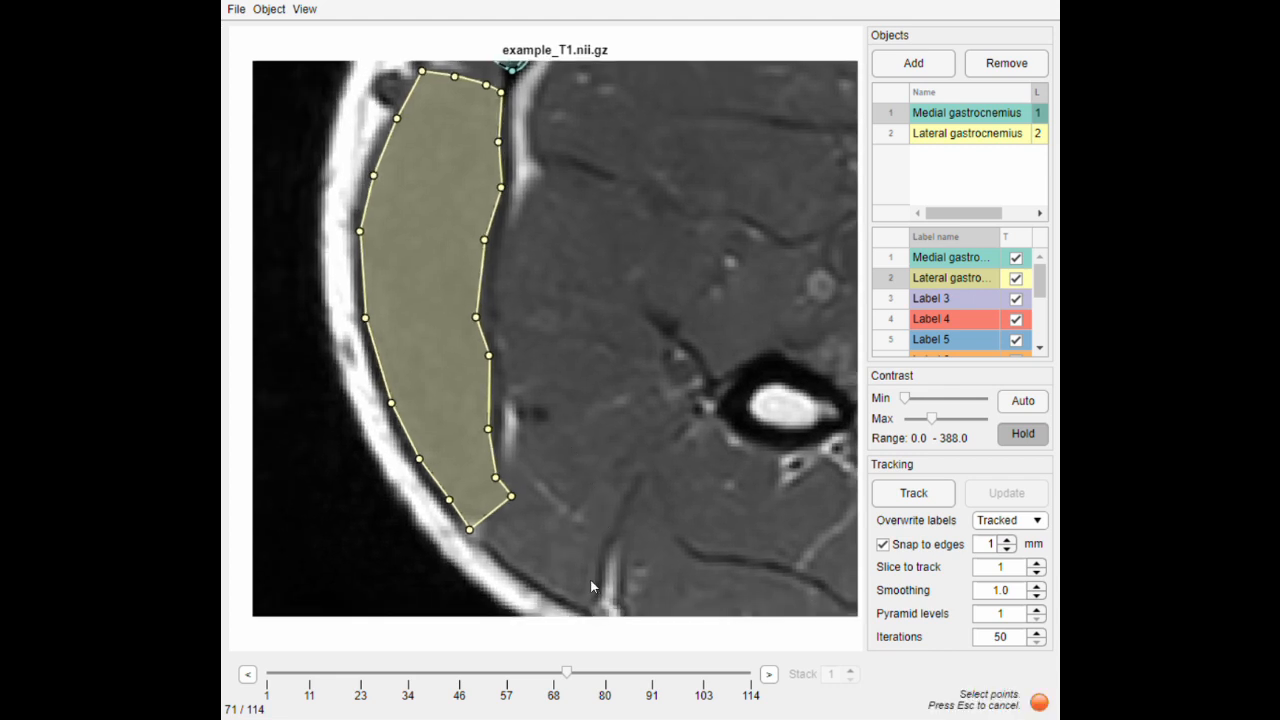
drag(597, 566, 357, 85)
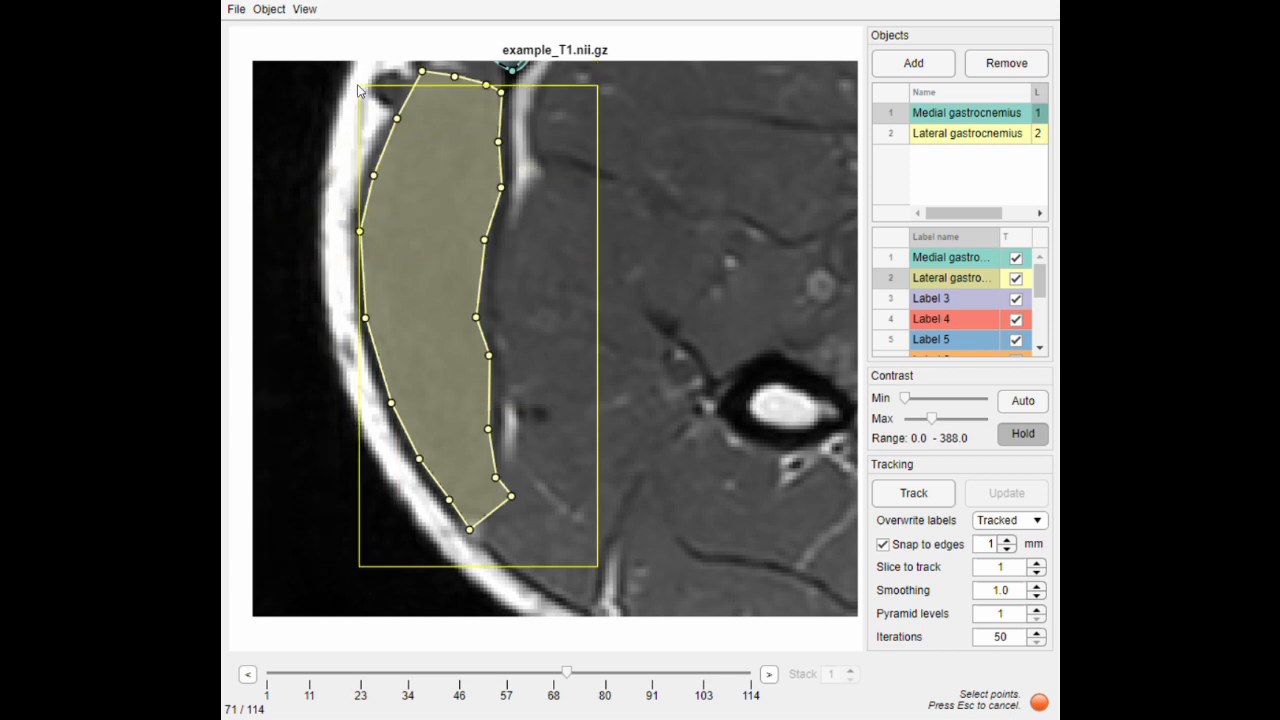
drag(357, 85, 360, 88)
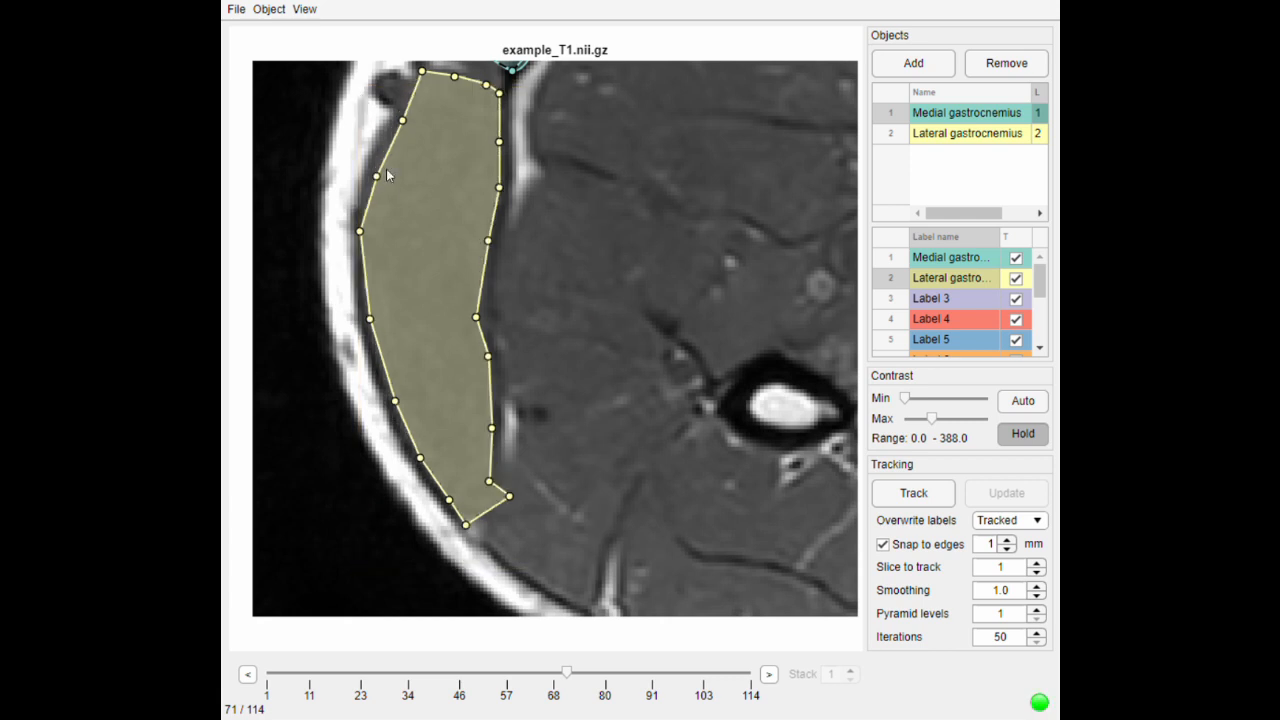
- Set the edge-snapping distance to 2 mm and snap the upper outer points and the lower half of the lateral gastrocnemius contour to the image edges
scroll(400, 138, up, 1)
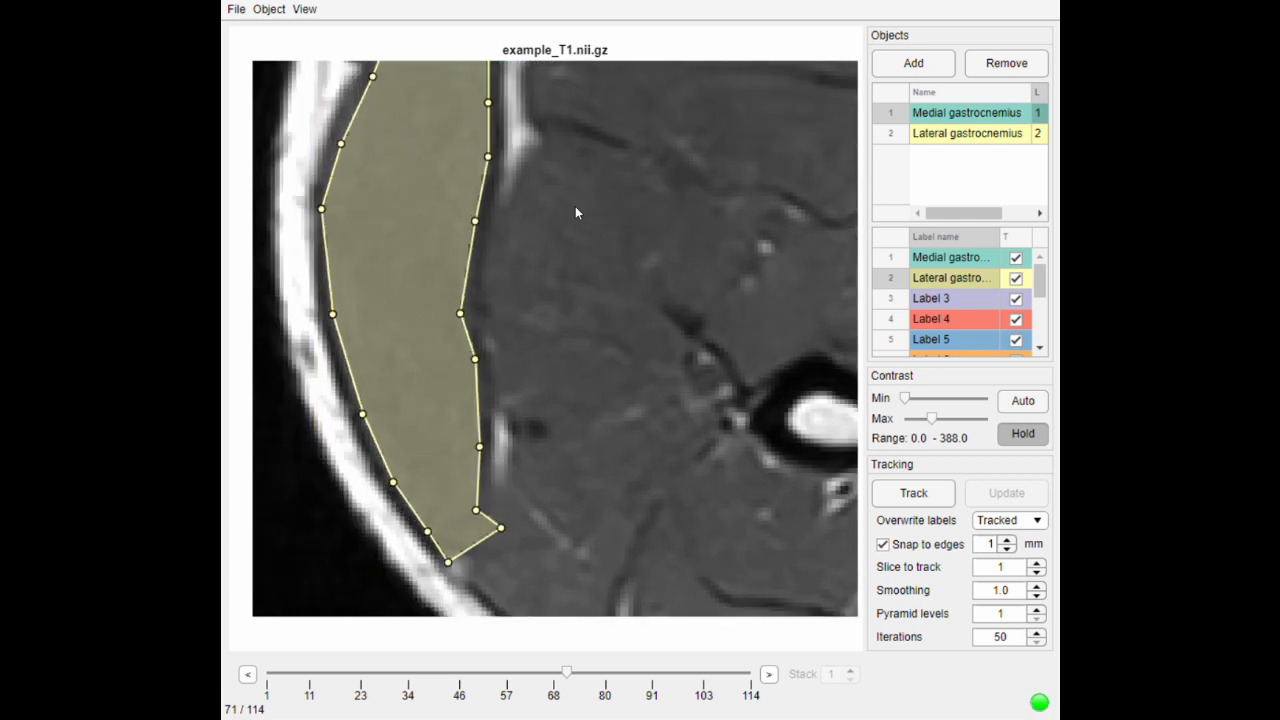
drag(568, 199, 651, 327)
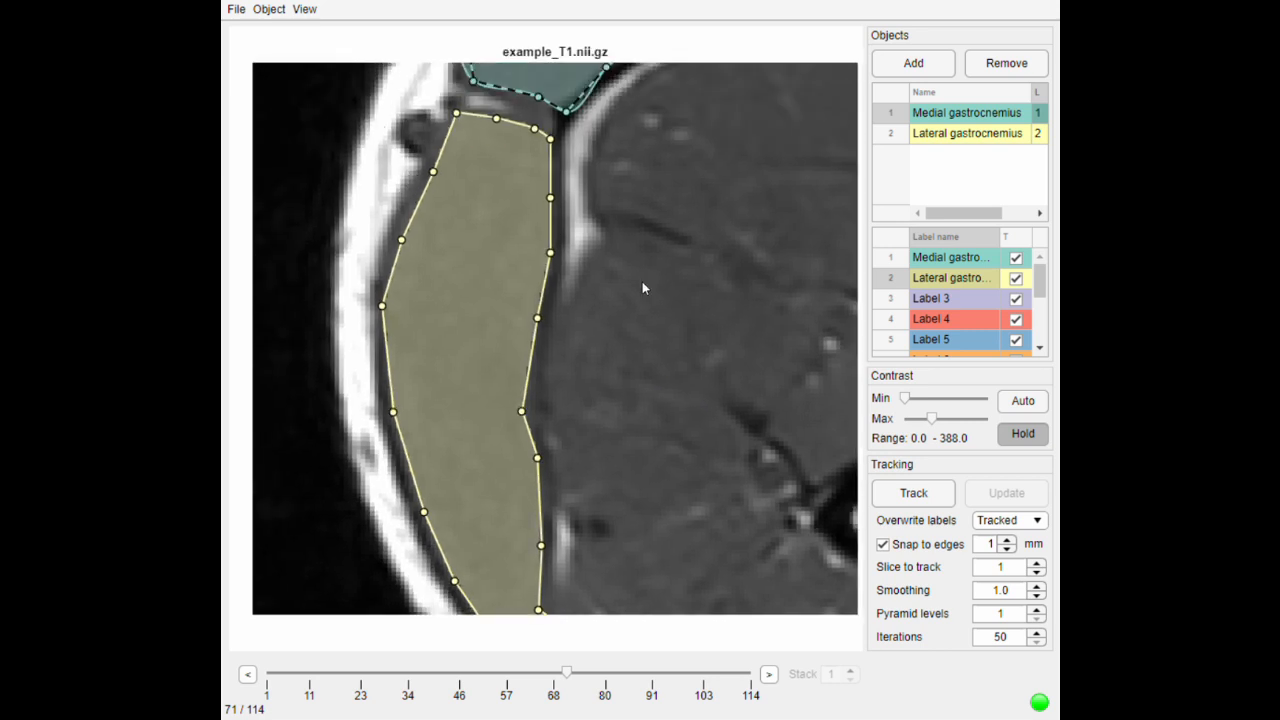
click(1008, 540)
click(1008, 540)
click(1008, 540)
click(1008, 540)
click(1008, 540)
click(1009, 549)
key(s)
drag(335, 109, 502, 311)
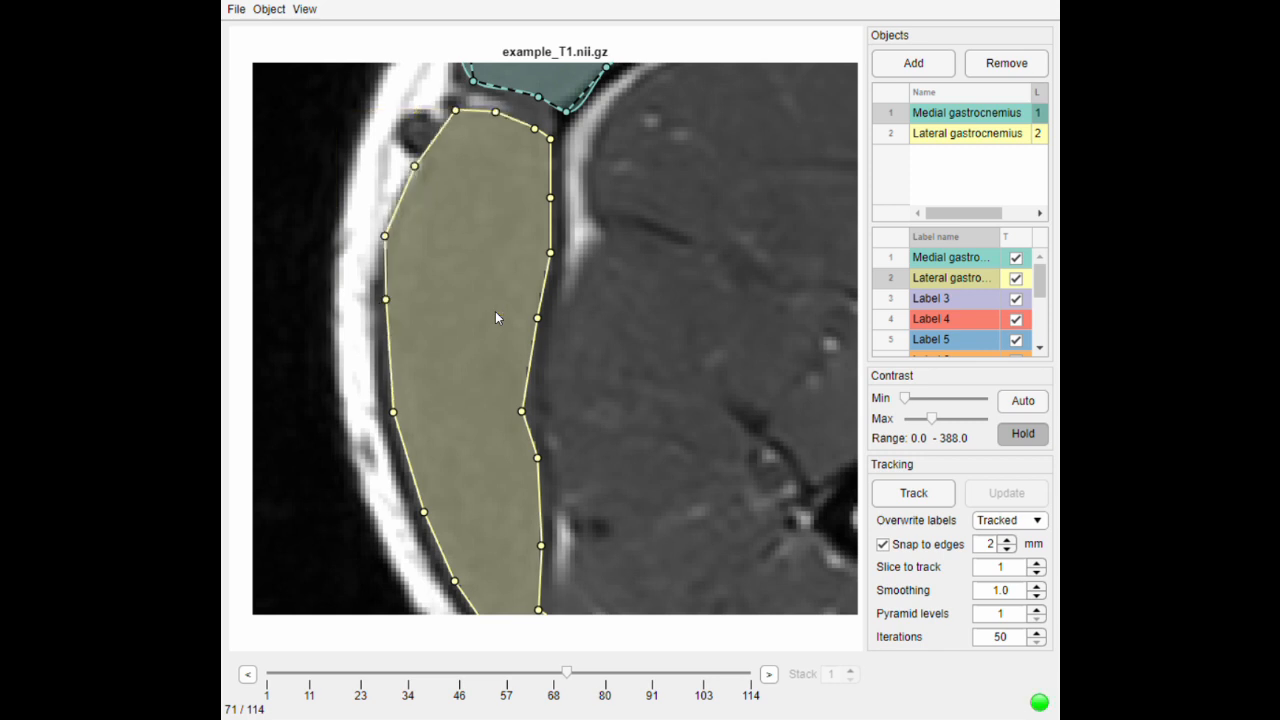
scroll(456, 381, down, 1)
drag(364, 292, 619, 628)
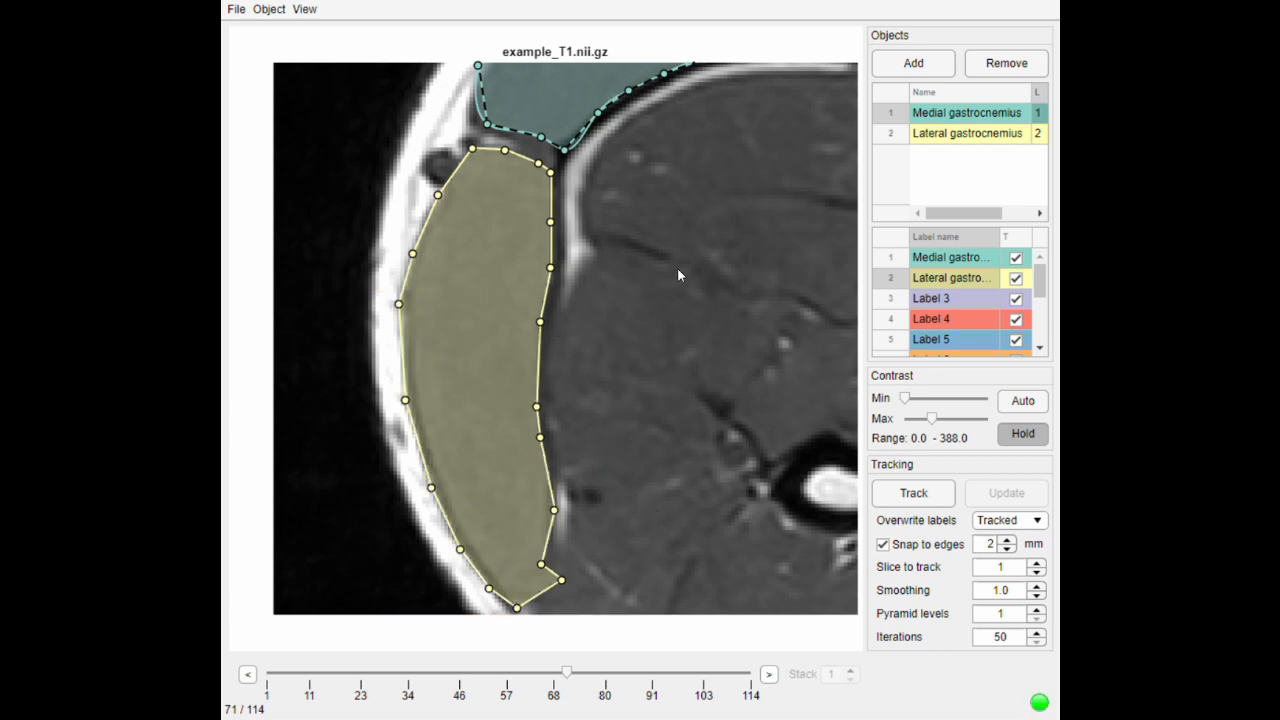
- Track the medial and lateral gastrocnemius contours from slice 71 to slice 72 and compare them between the two slices
scroll(677, 267, down, 2)
drag(725, 317, 640, 393)
scroll(640, 400, down, 1)
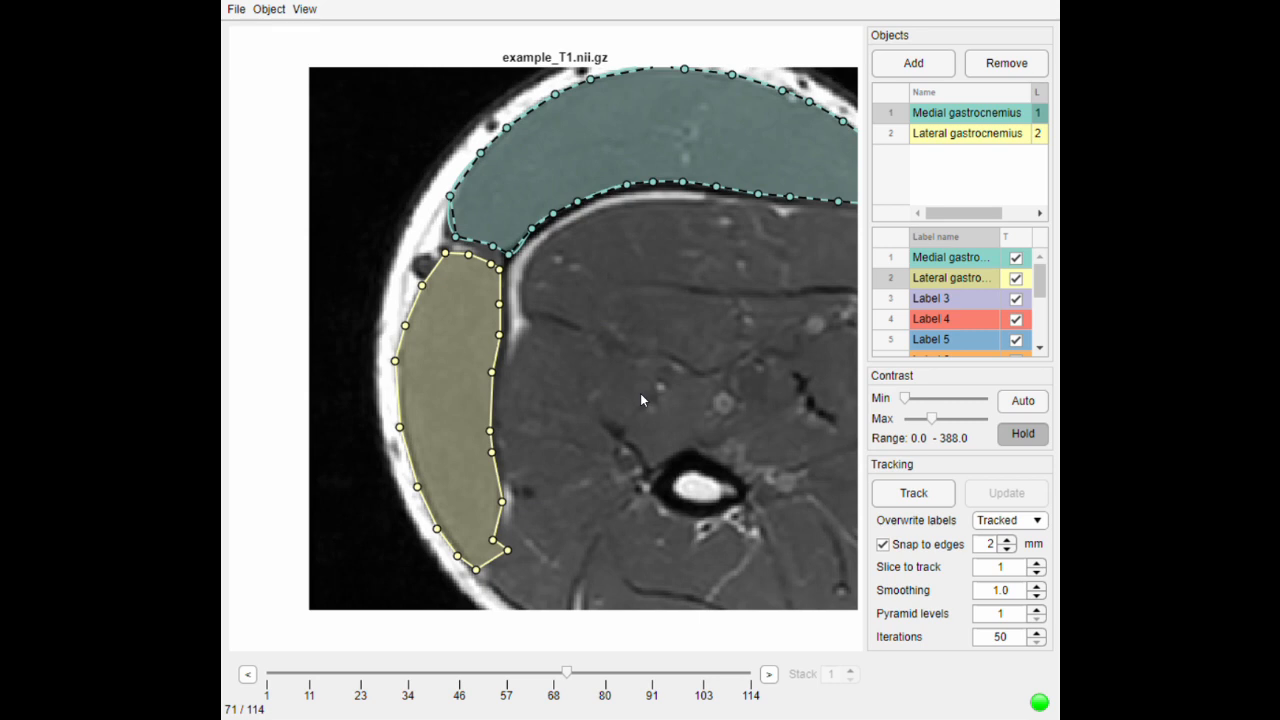
drag(733, 363, 658, 387)
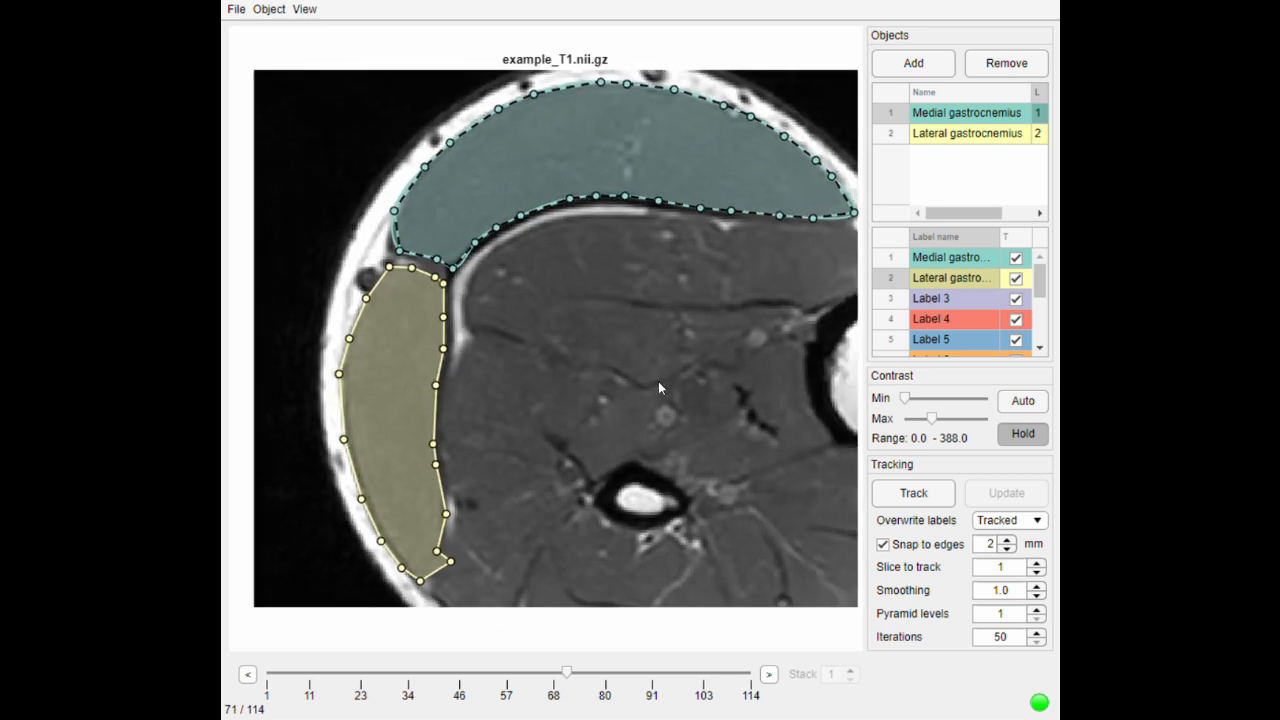
key(t)
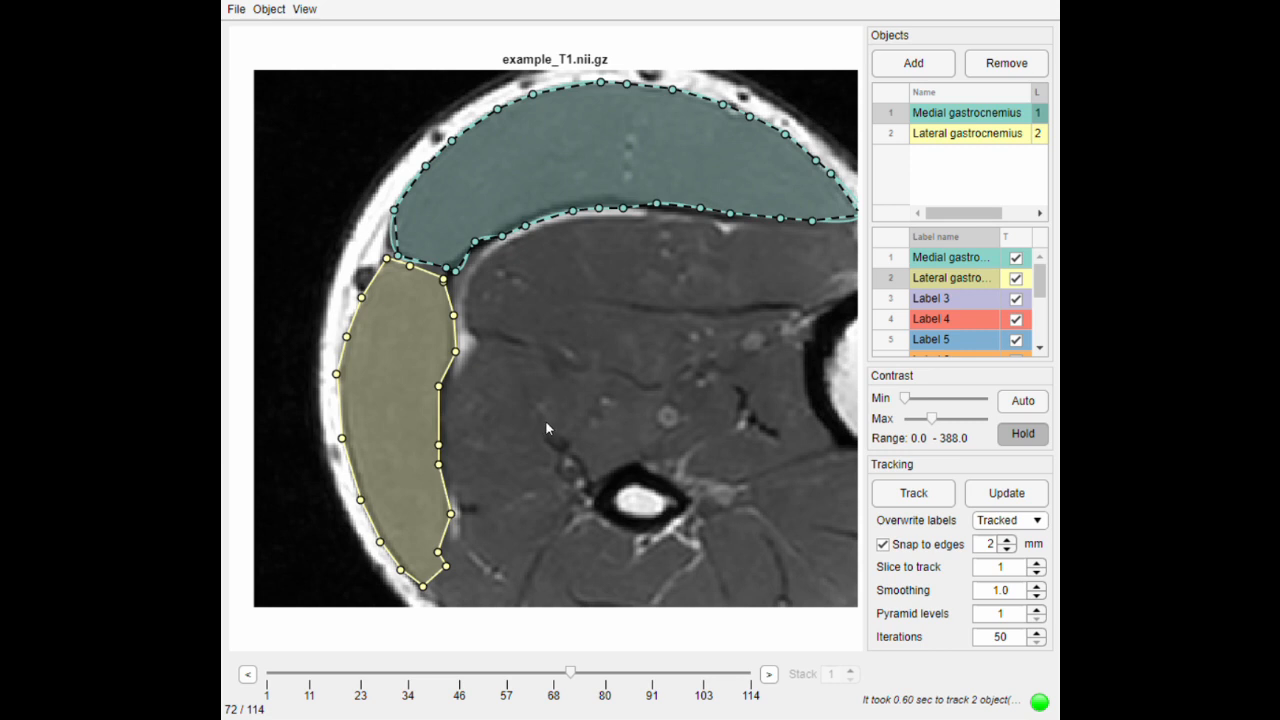
click(248, 676)
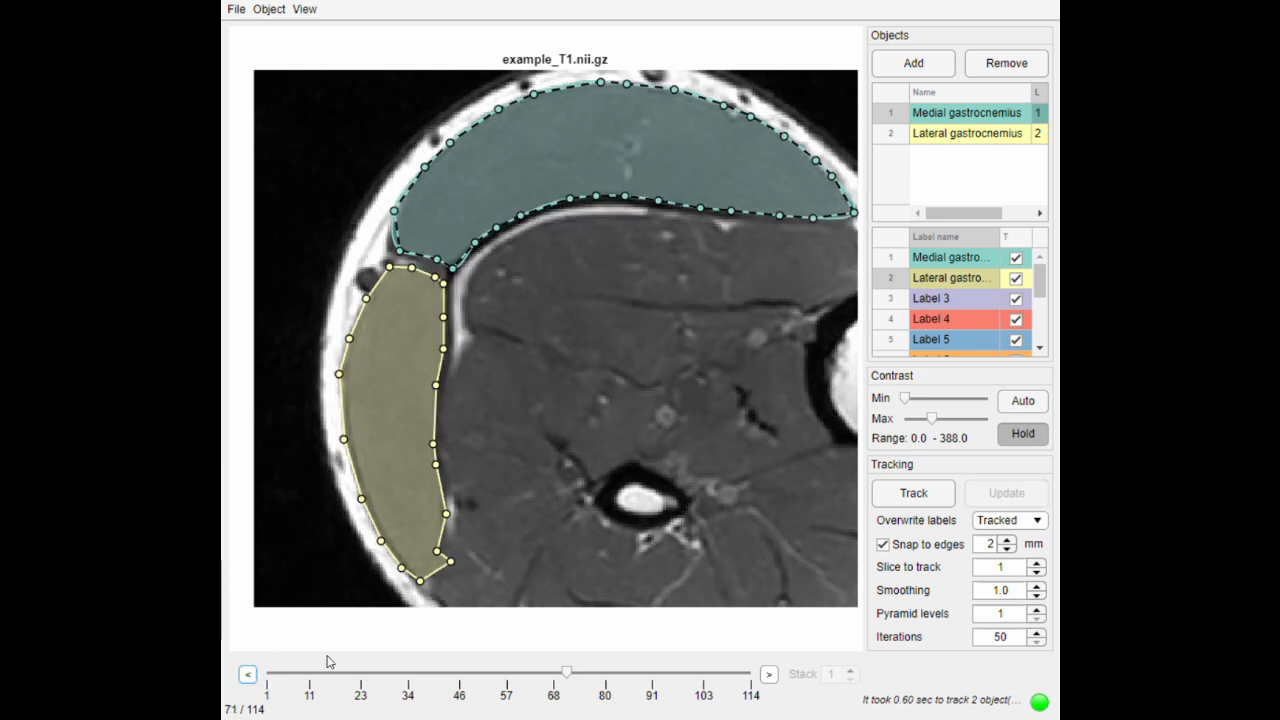
click(769, 676)
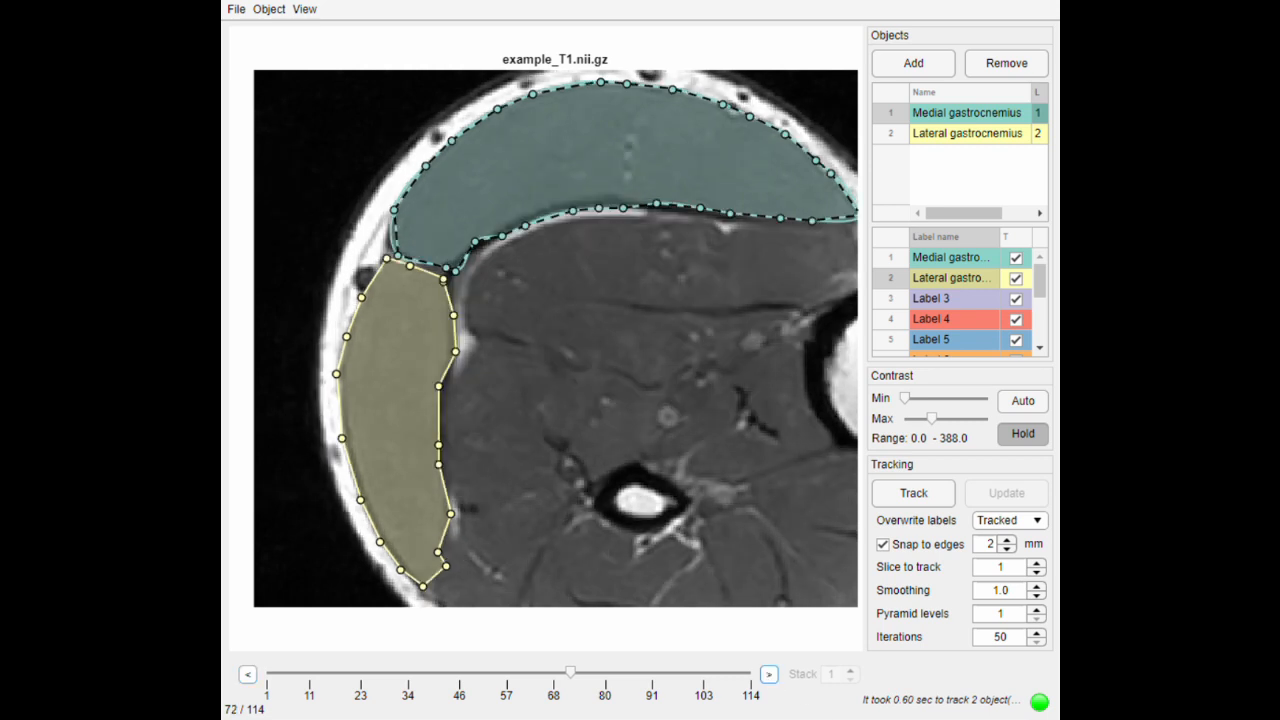